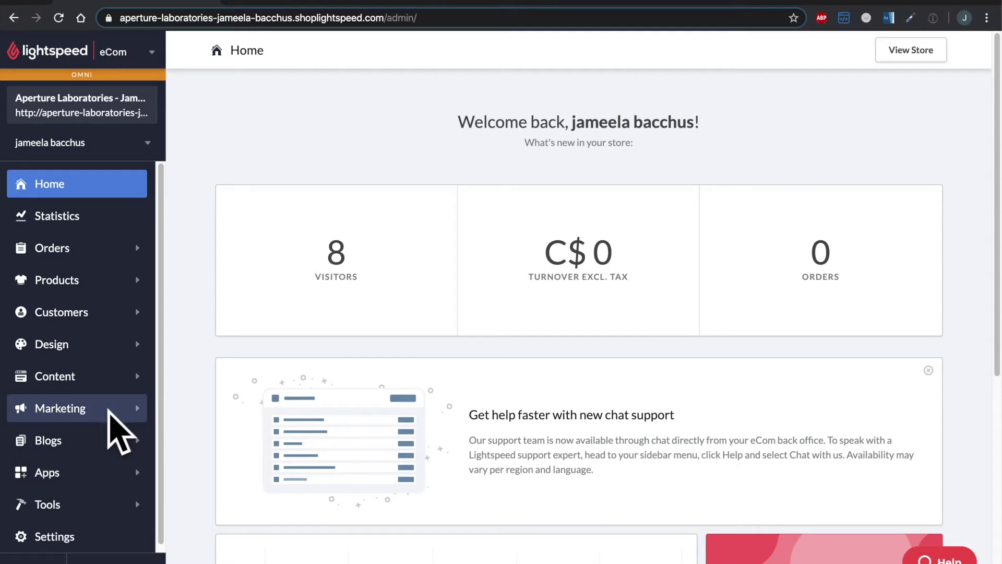
Go to Marketing > Discount Rules to view the empty rules list.
left_click(108, 411)
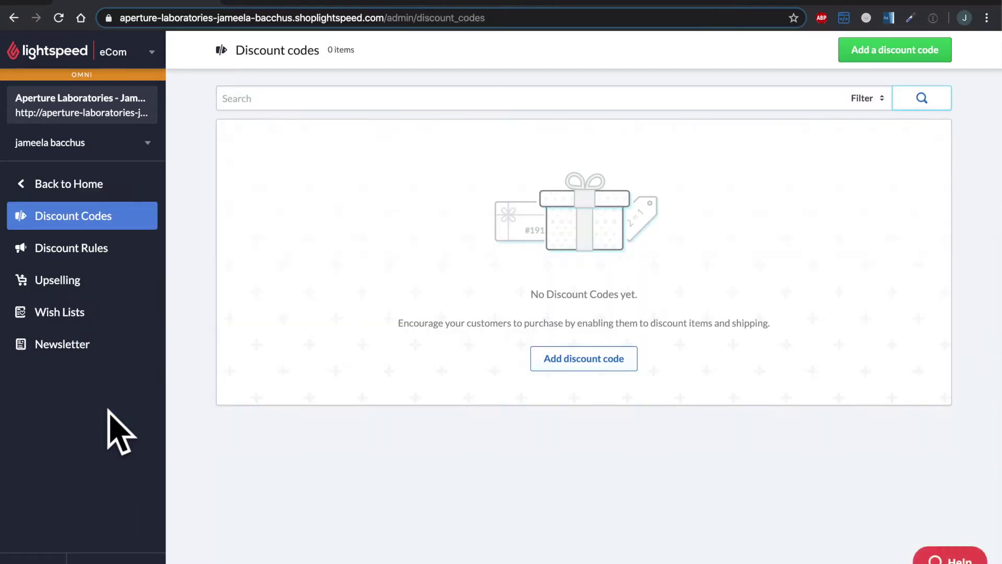
left_click(143, 247)
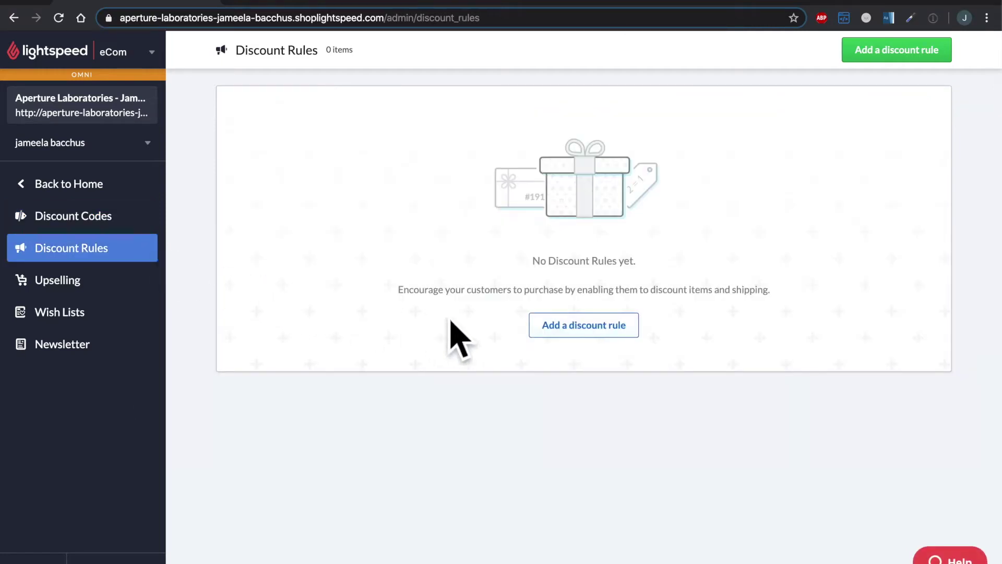
Start a new discount rule, check its type list, cancel it, and open the eCom Help Center.
left_click(622, 337)
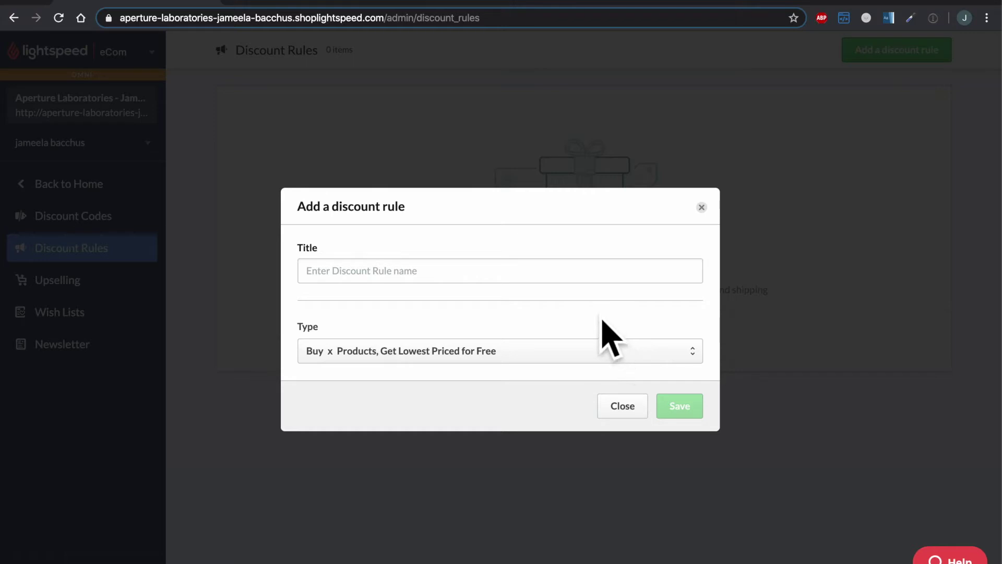
left_click(701, 353)
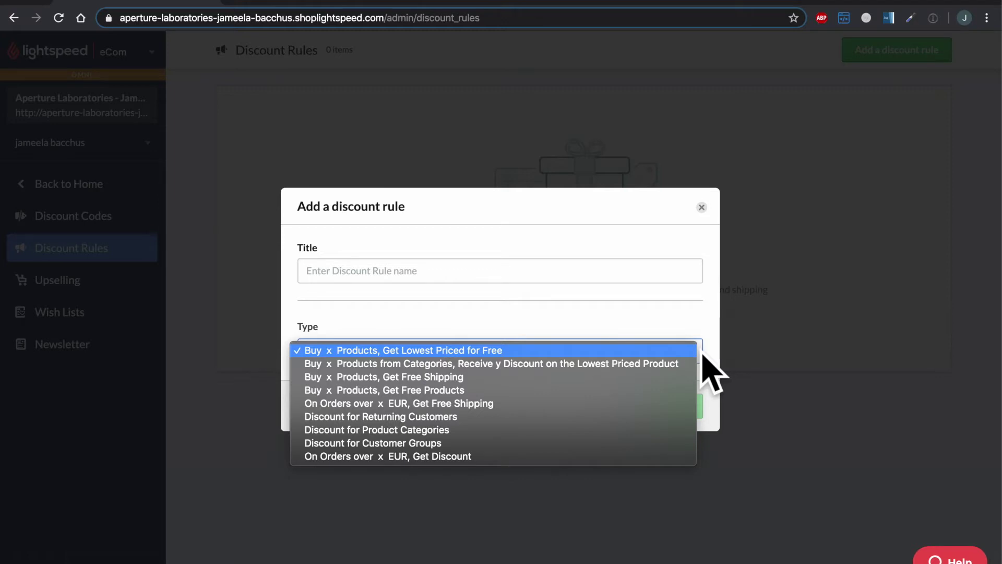
left_click(706, 282)
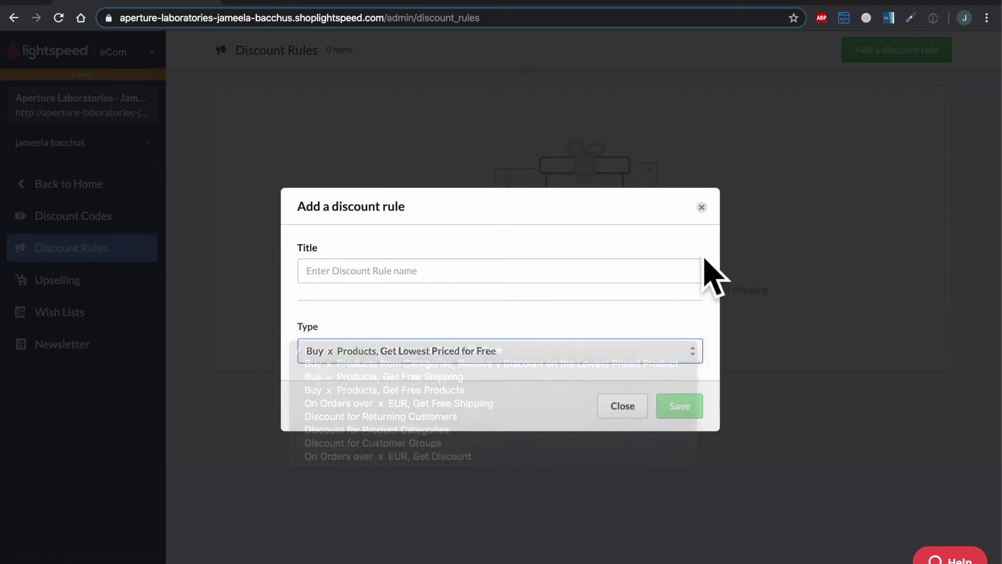
left_click(702, 208)
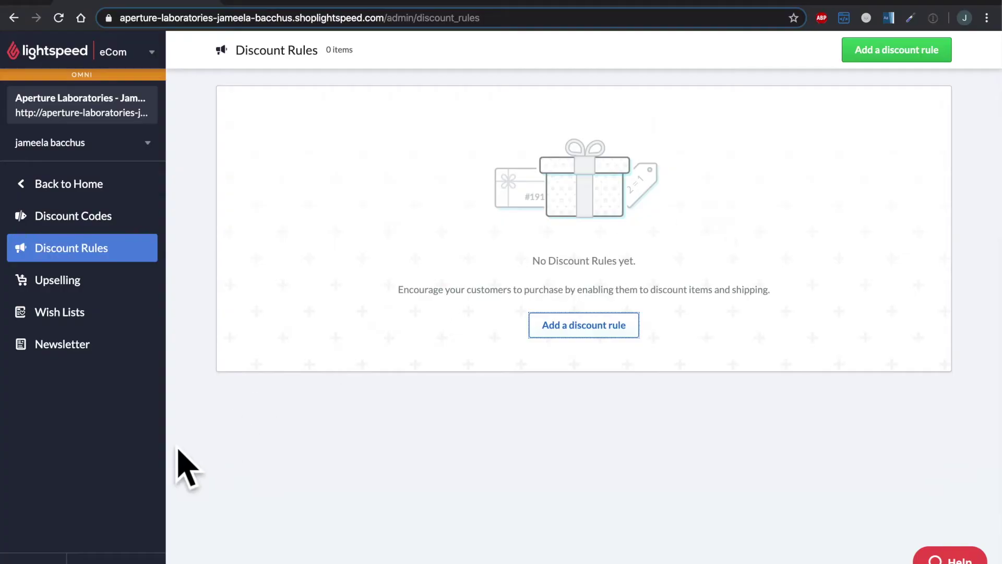
left_click(33, 557)
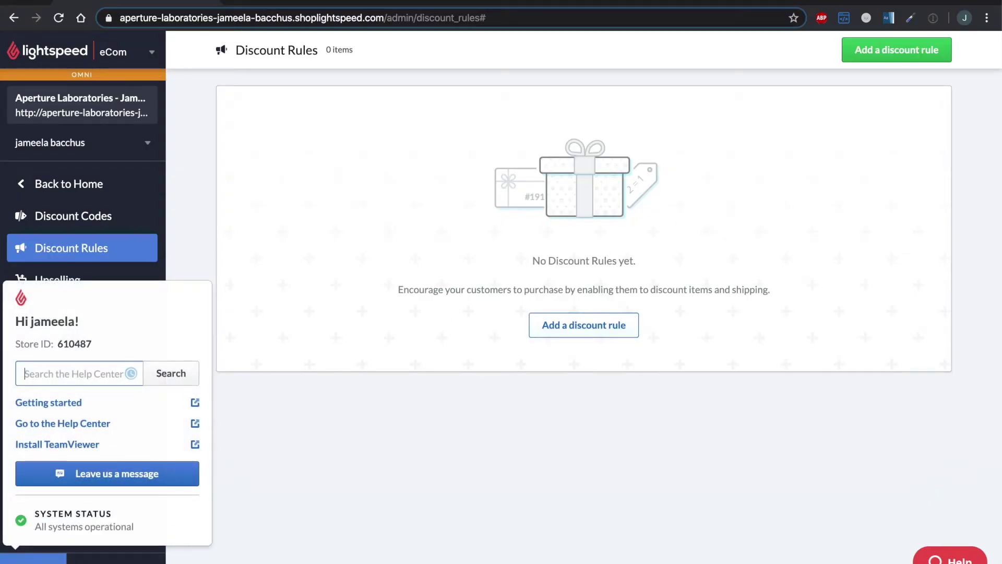
left_click(107, 433)
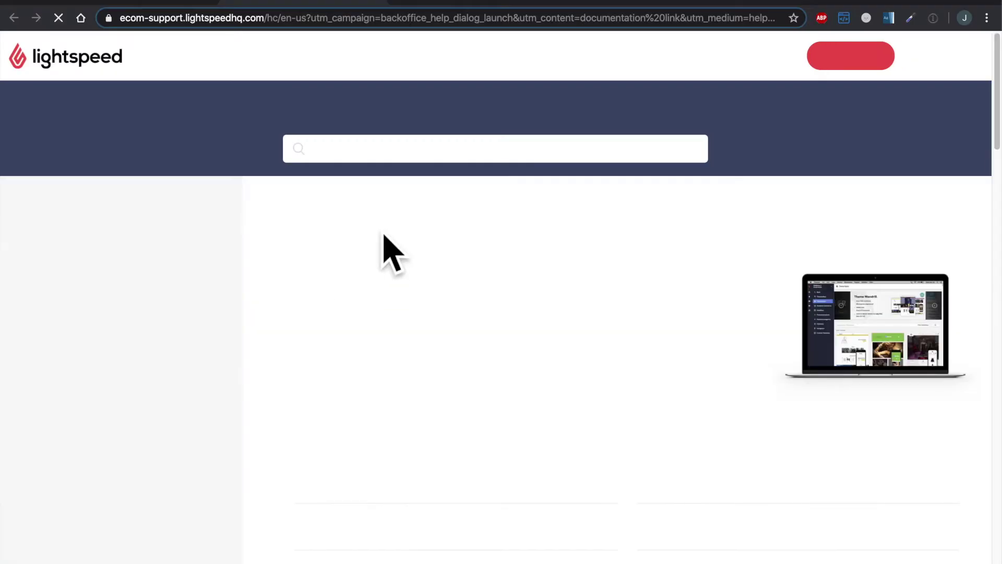
Search the help center for 'discount rules', read Creating discount rules, then return to the admin.
left_click(468, 161)
type("d")
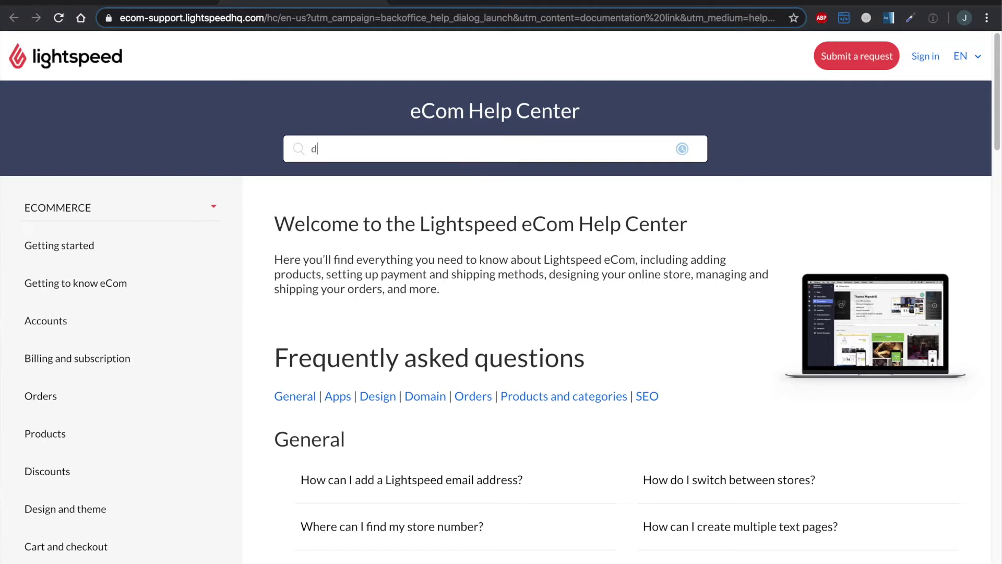
type("iscount r")
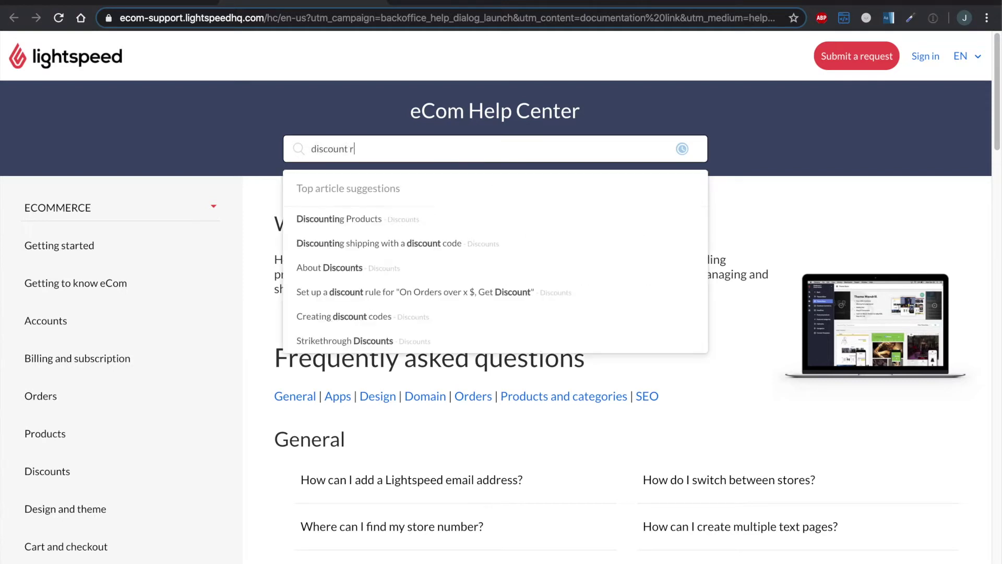
type("ules")
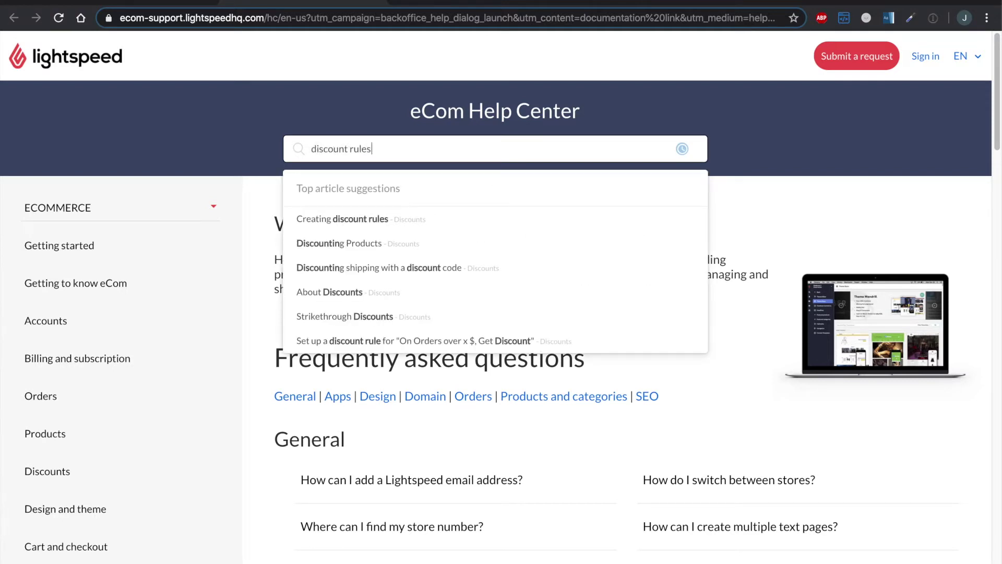
left_click(424, 220)
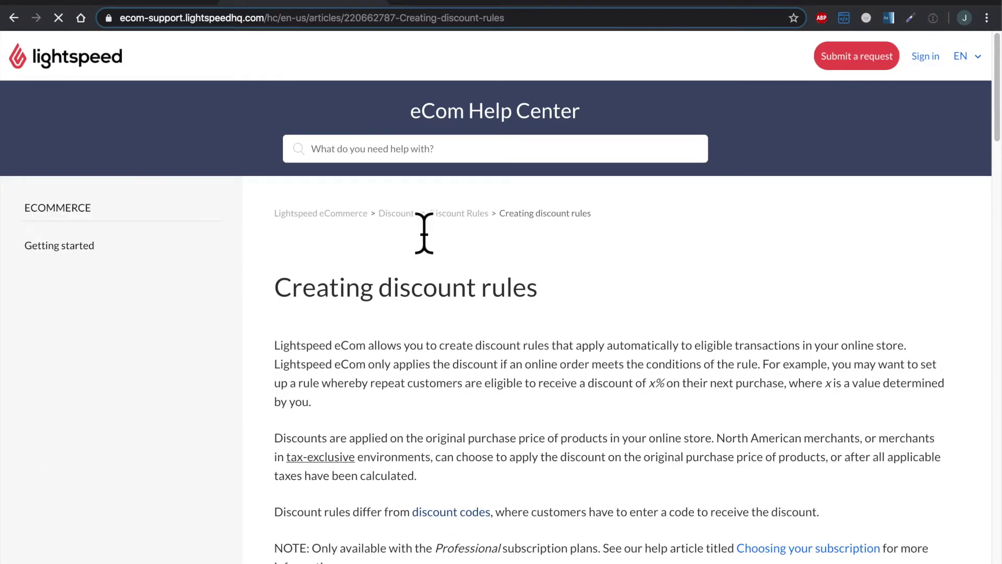
scroll(518, 466, "down", 4)
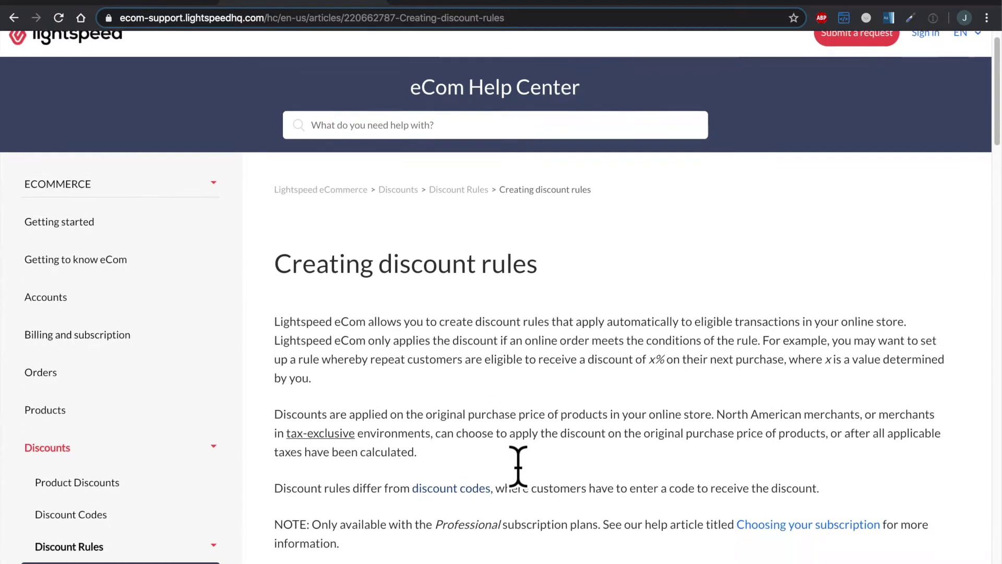
scroll(523, 473, "down", 3)
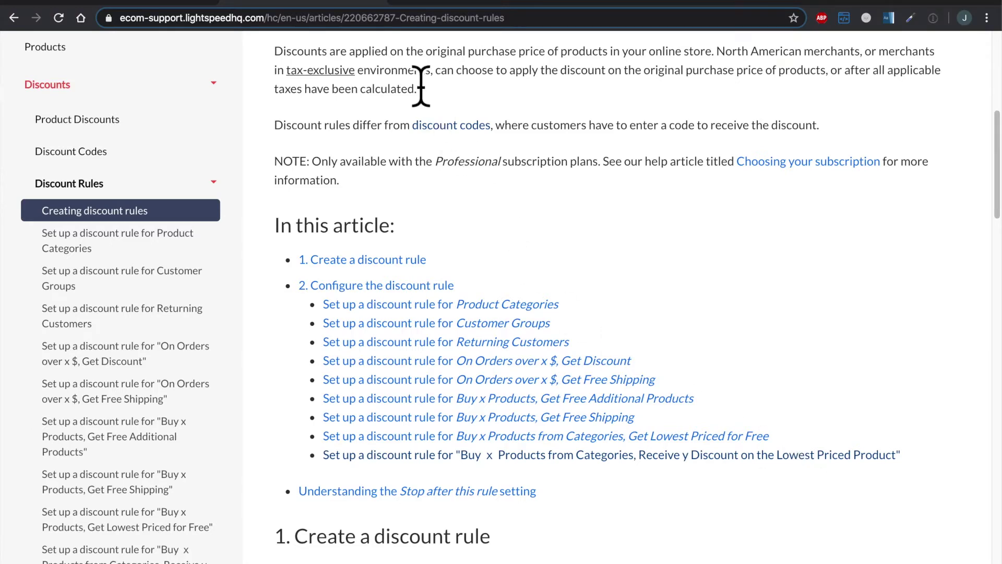
left_click(387, 4)
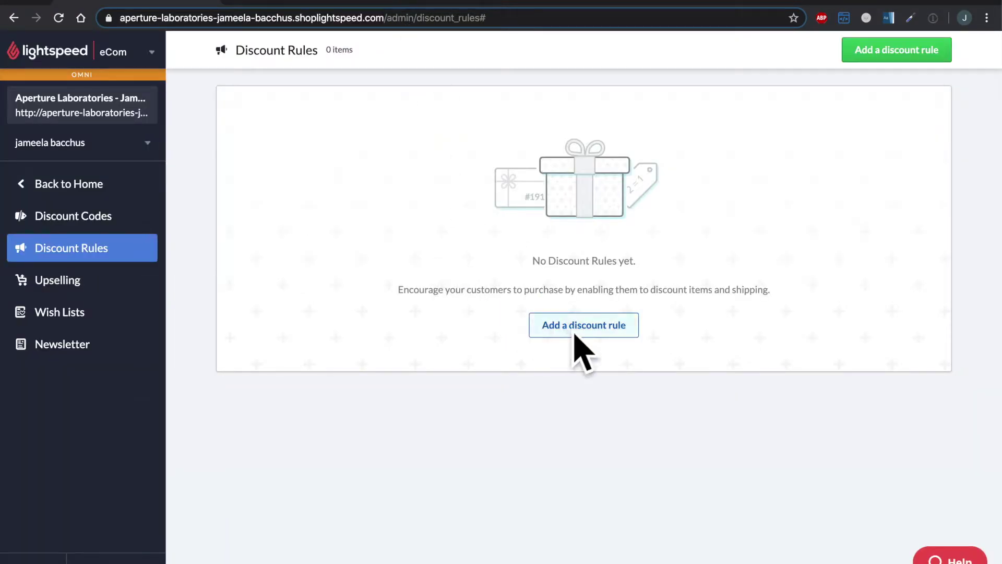
Create and save a discount rule titled 'Rule #1' of type Discount for Product Categories.
left_click(574, 334)
left_click(544, 279)
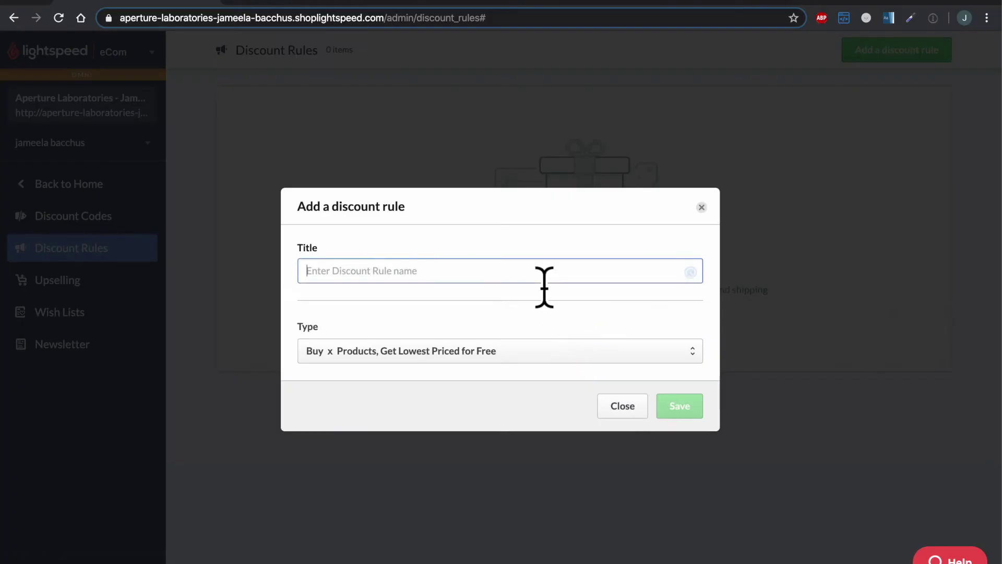
type("Rule #1")
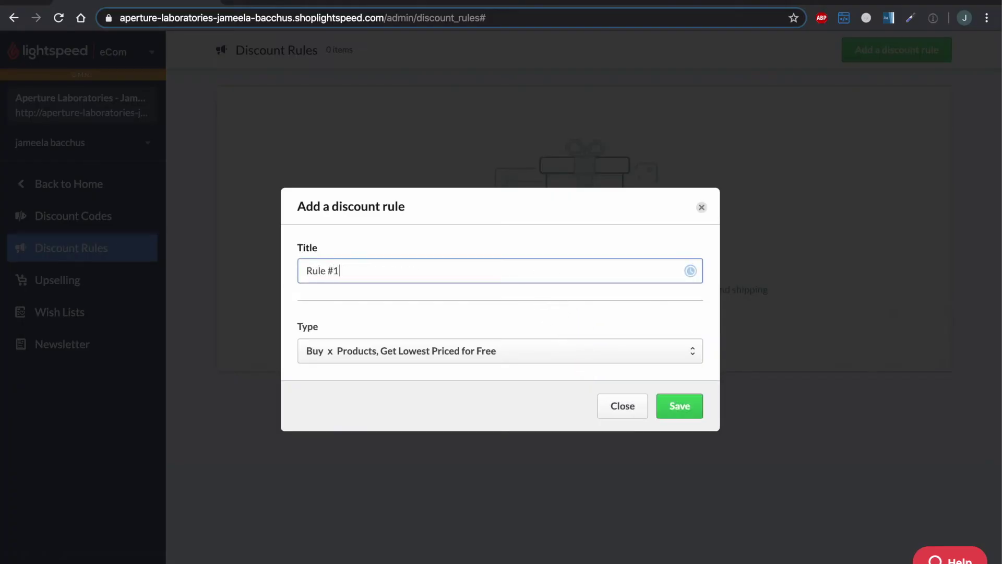
left_click(680, 350)
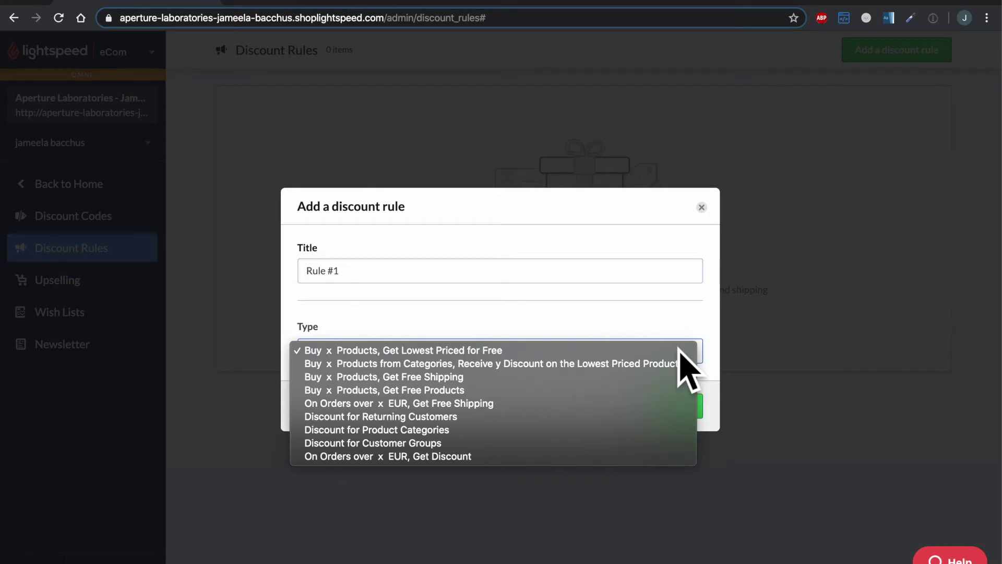
left_click(592, 432)
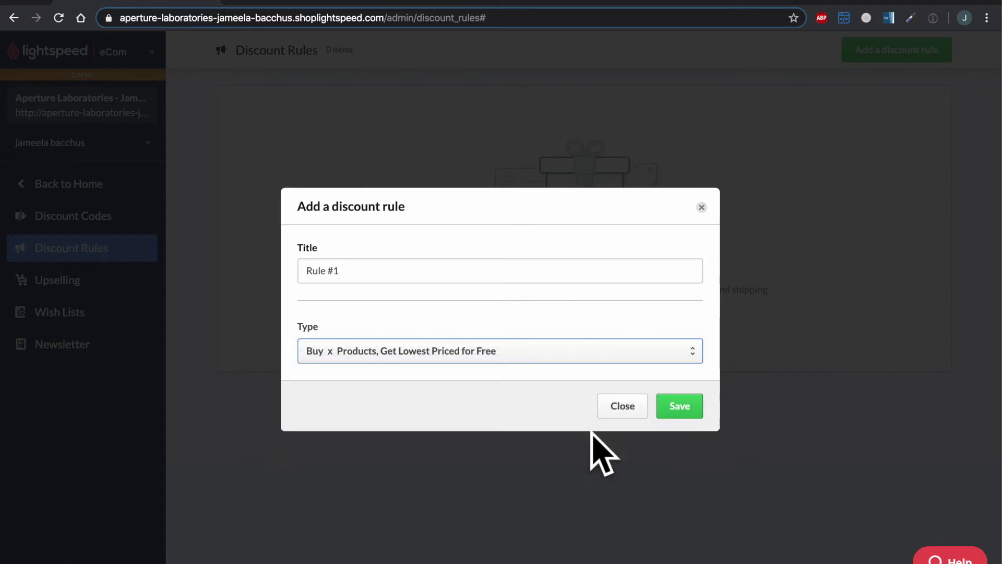
left_click(683, 414)
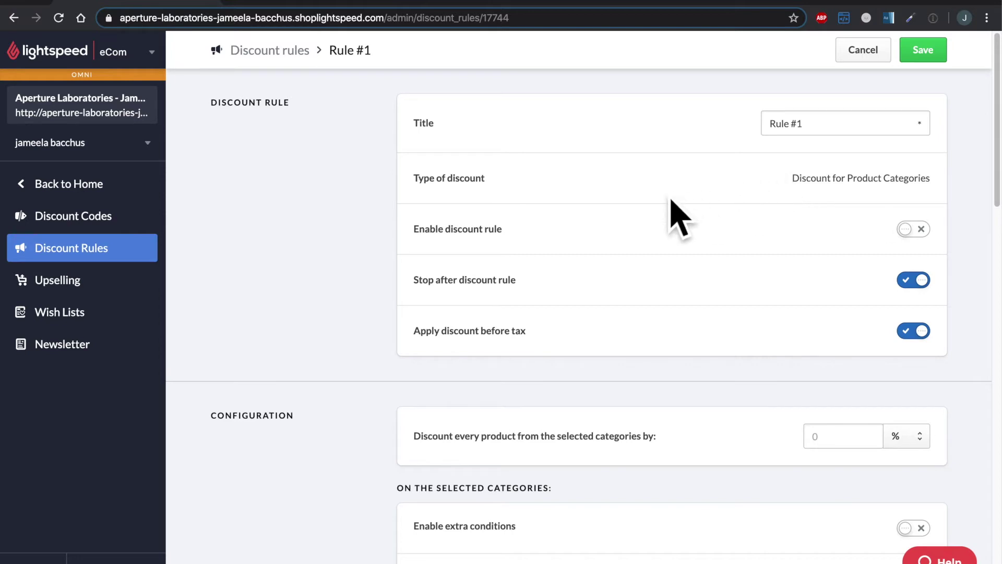
Turn on the Enable discount rule switch for Rule #1.
left_click(914, 229)
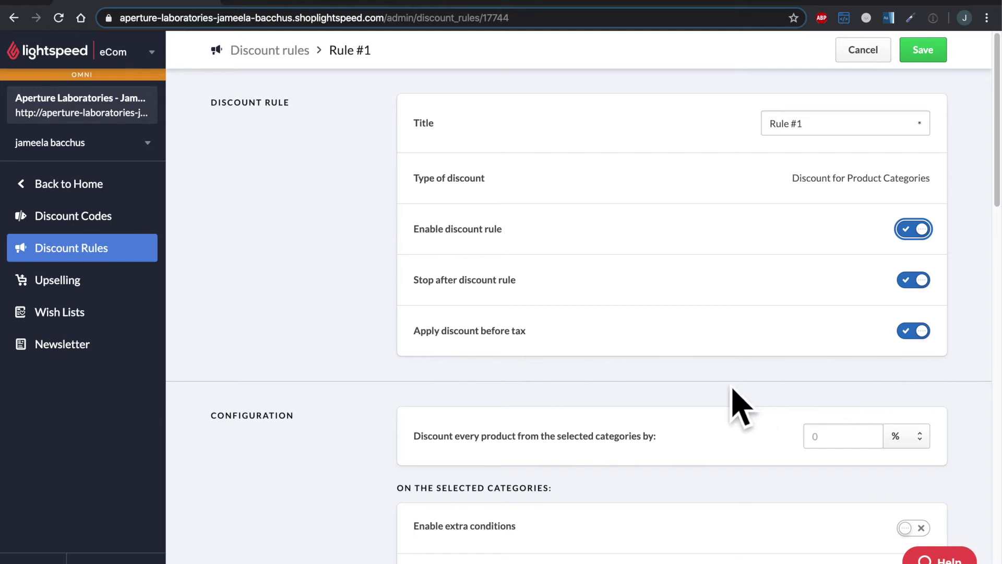
scroll(731, 405, "down", 2)
Set Rule #1's category discount to 10%, leaving extra conditions switched off.
scroll(733, 391, "down", 5)
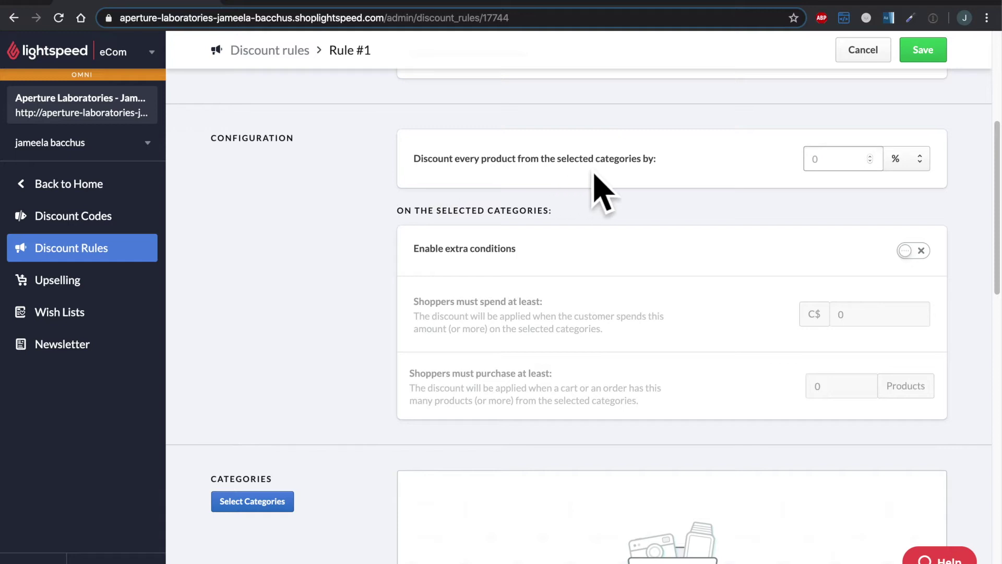
left_click(830, 166)
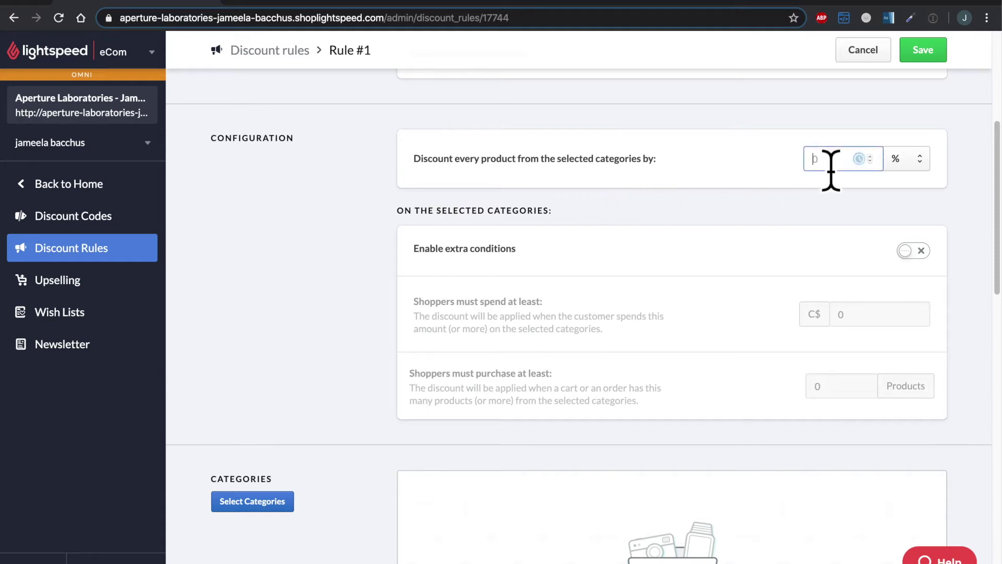
type("10")
left_click(917, 256)
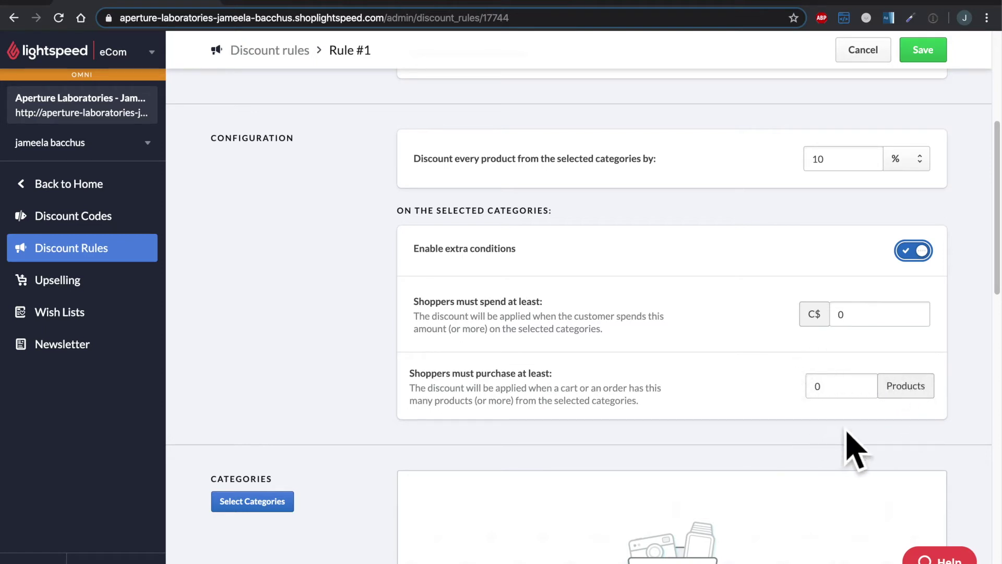
left_click(926, 260)
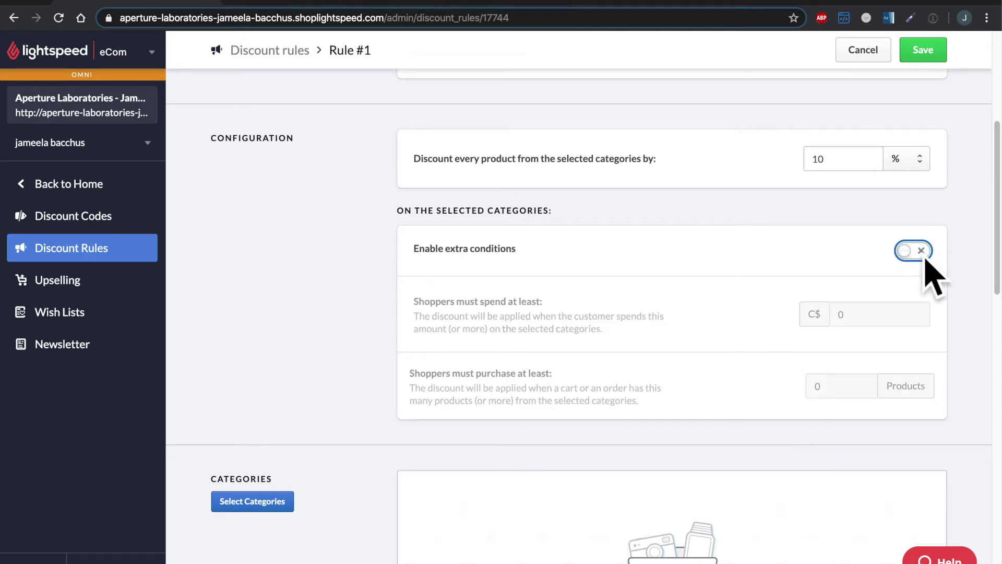
scroll(927, 259, "down", 5)
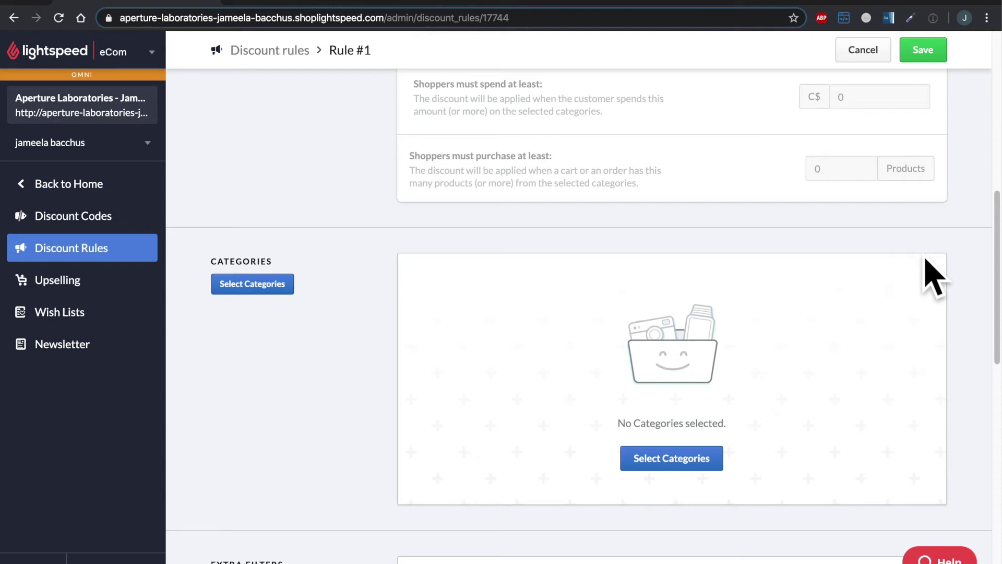
Add Ghost Category to Rule #1's categories and close the Categories panel.
left_click(707, 466)
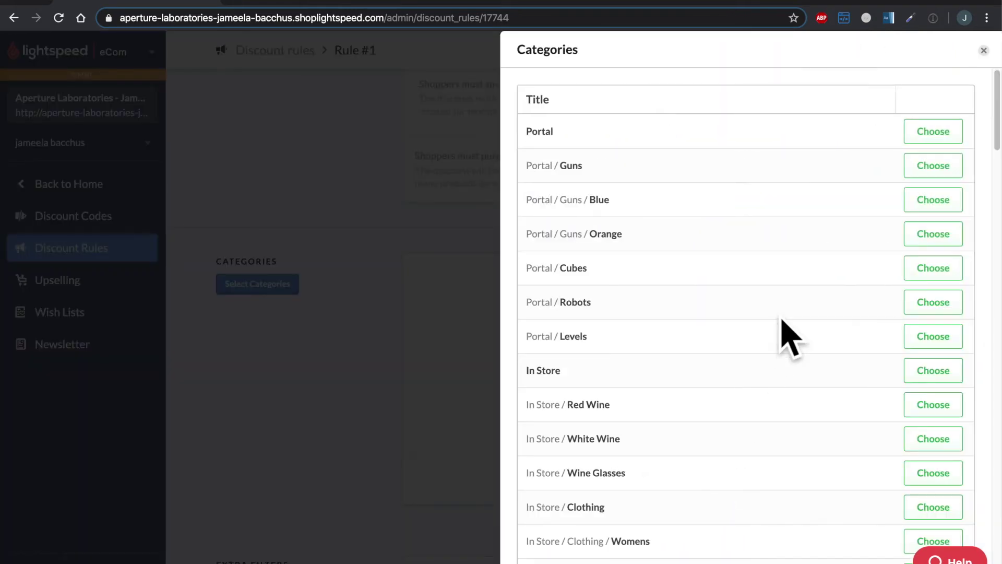
scroll(790, 337, "down", 20)
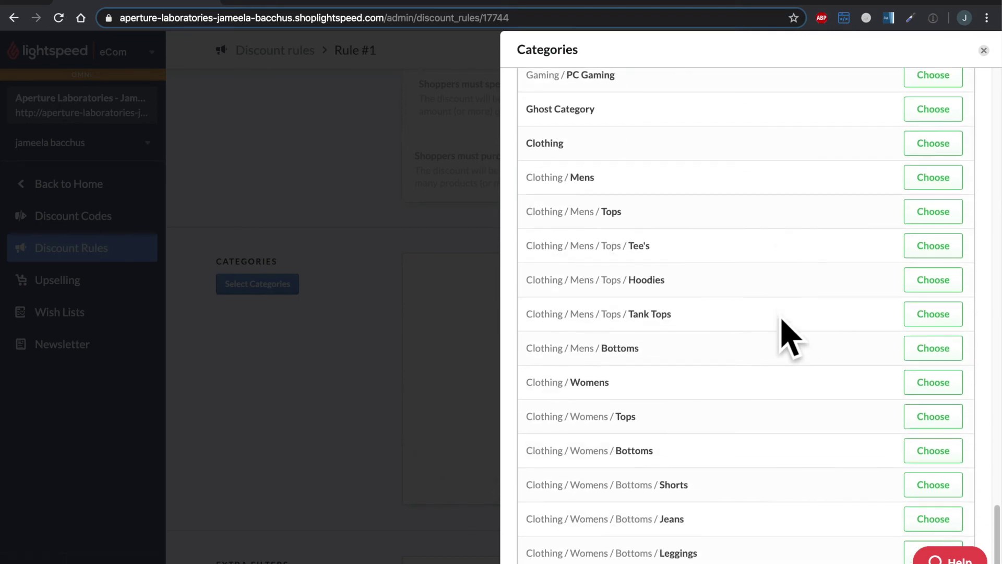
left_click_drag(528, 108, 629, 111)
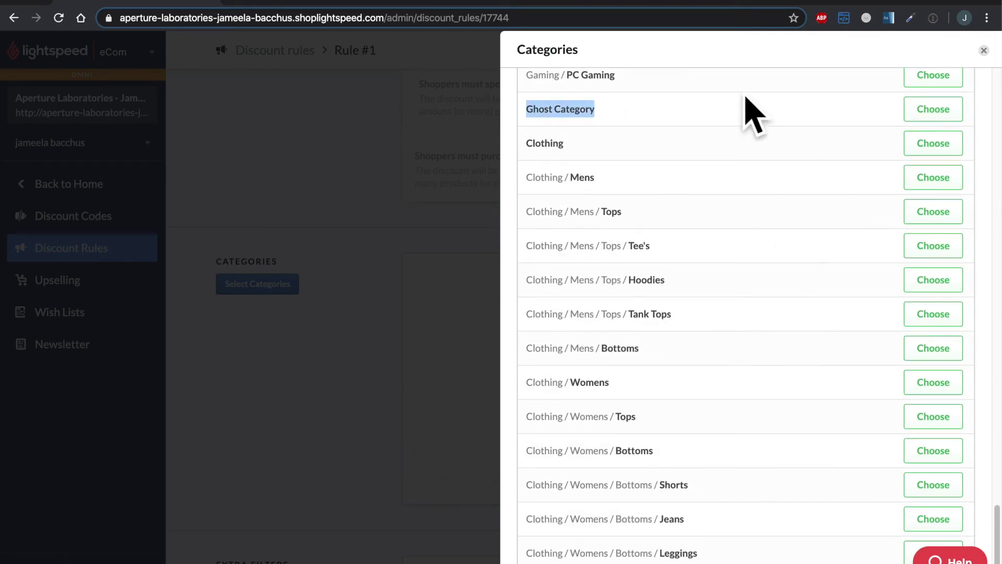
left_click(934, 116)
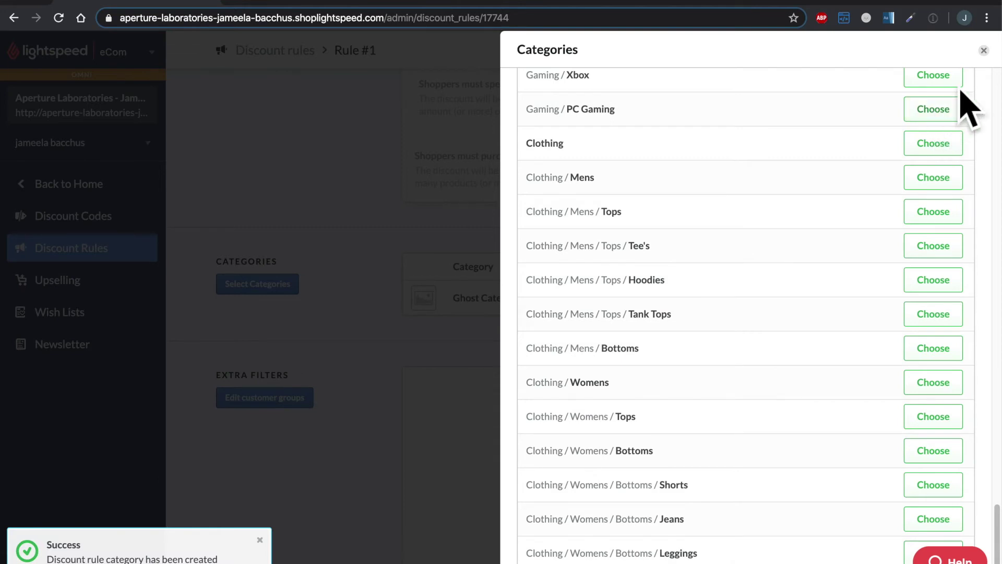
left_click(985, 51)
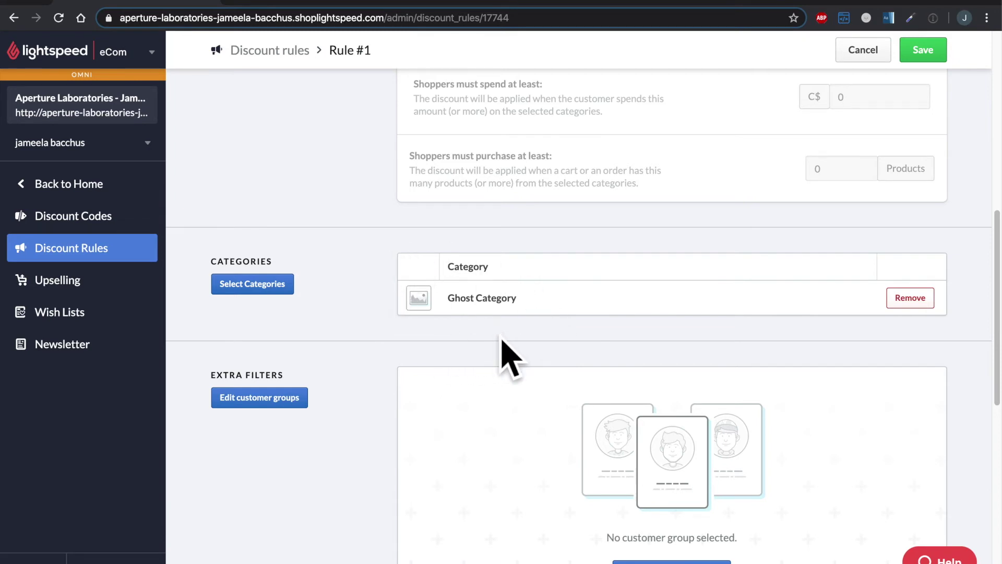
Leave usage limits off, switch on Set period, and save Rule #1.
scroll(508, 361, "down", 3)
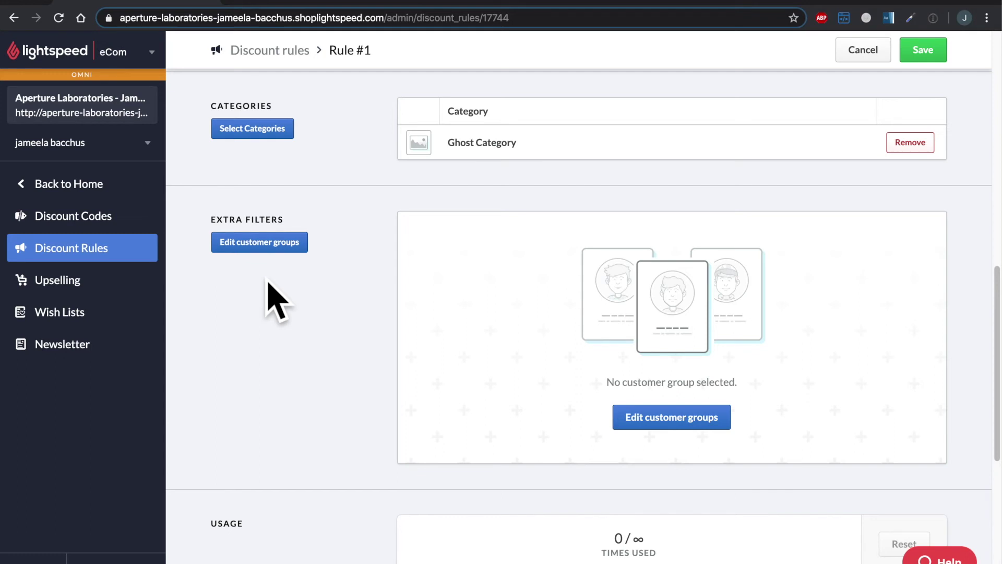
scroll(268, 282, "down", 6)
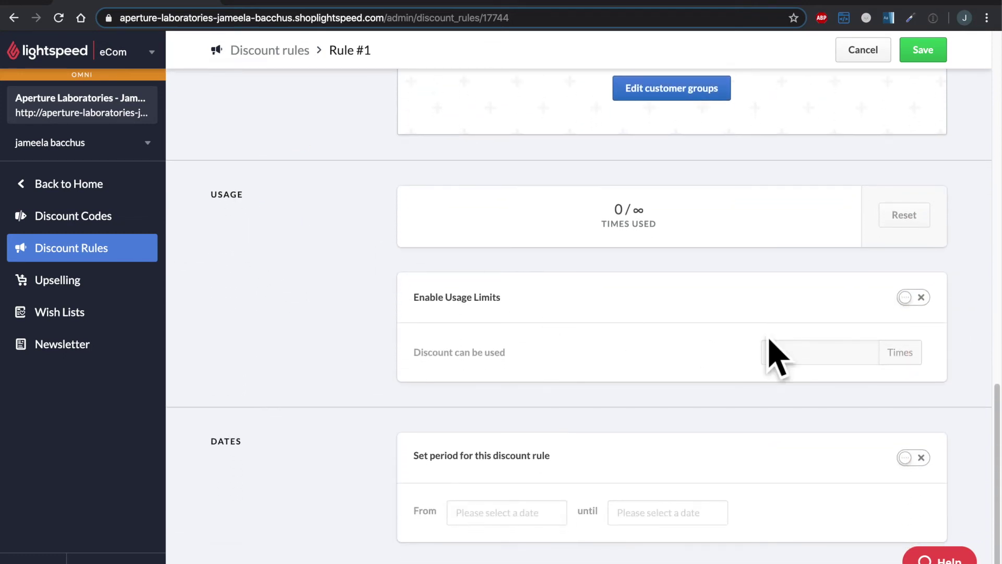
left_click(916, 301)
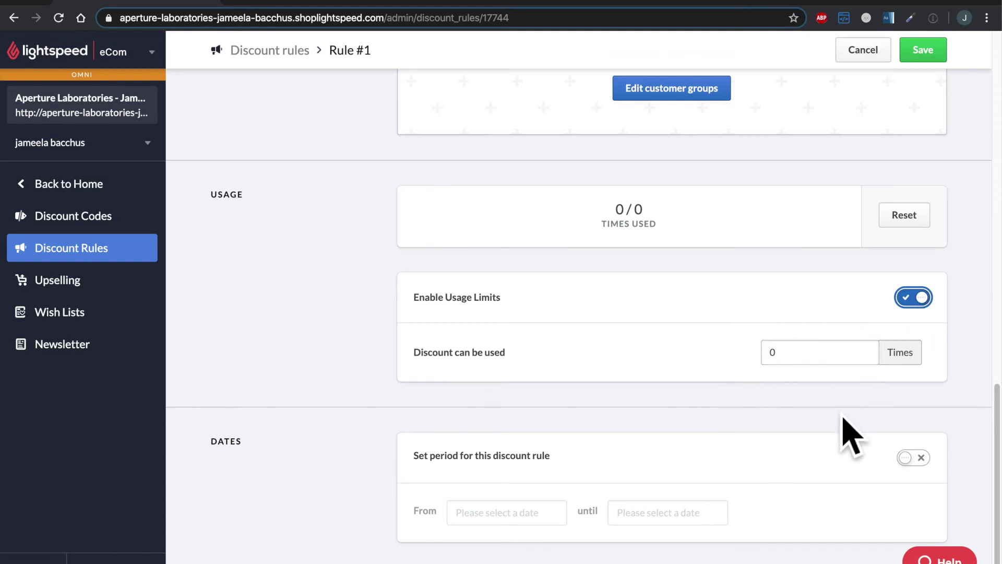
left_click(927, 307)
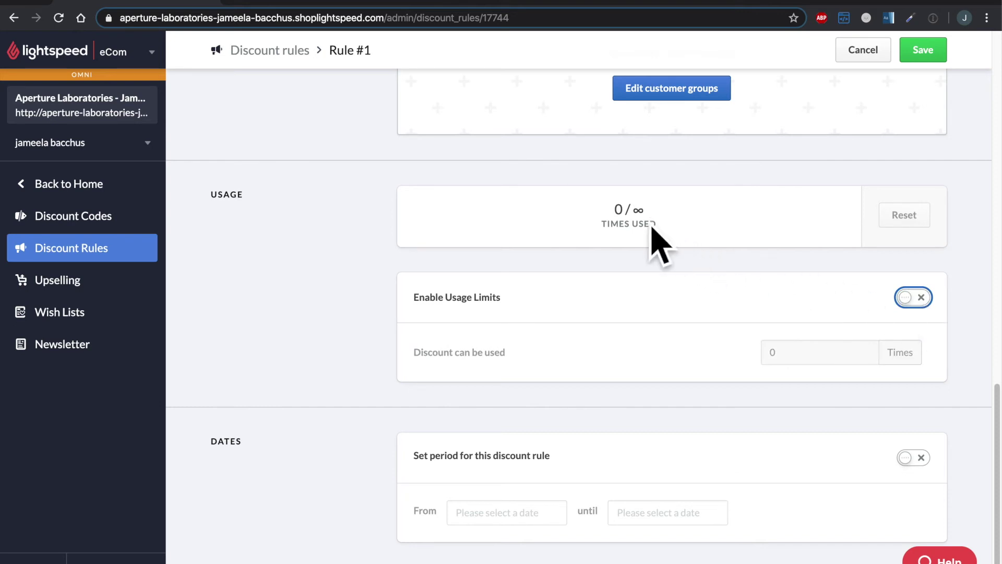
scroll(662, 352, "down", 1)
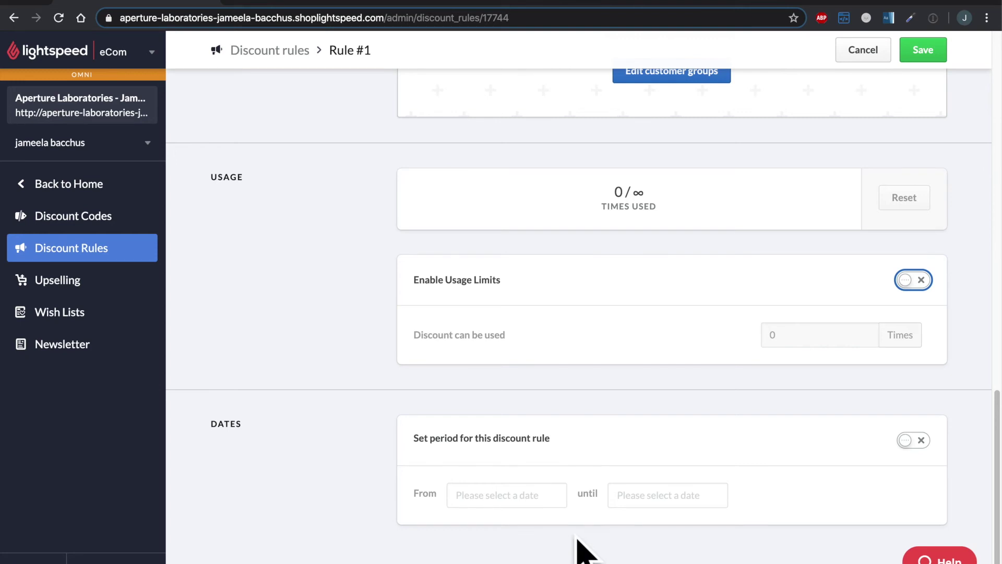
left_click(915, 445)
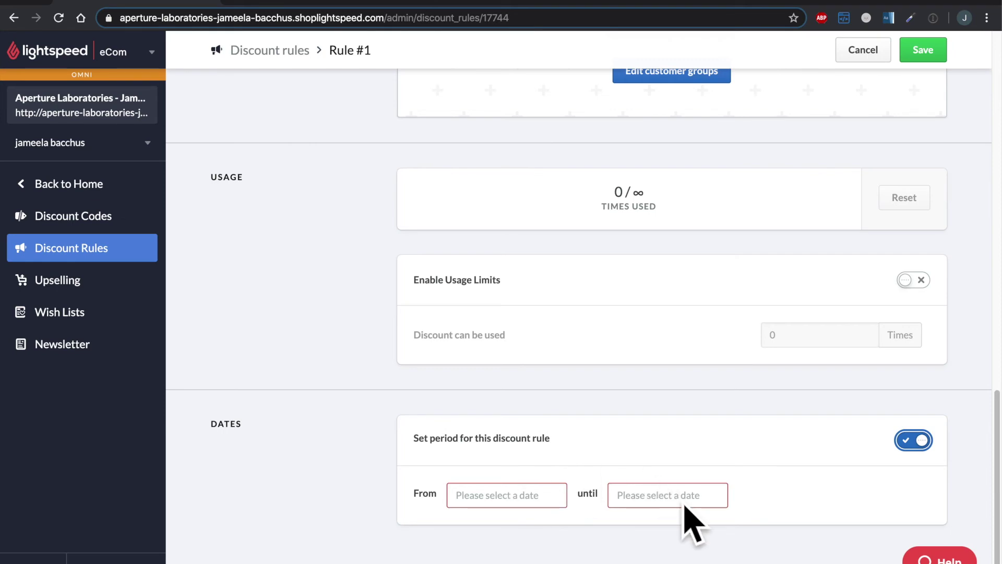
scroll(684, 521, "up", 10)
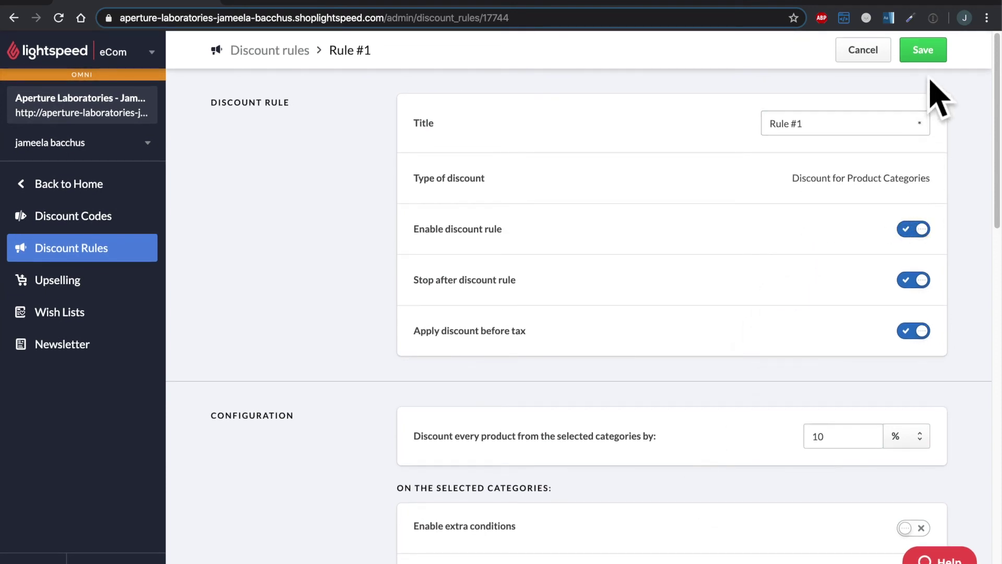
left_click(927, 55)
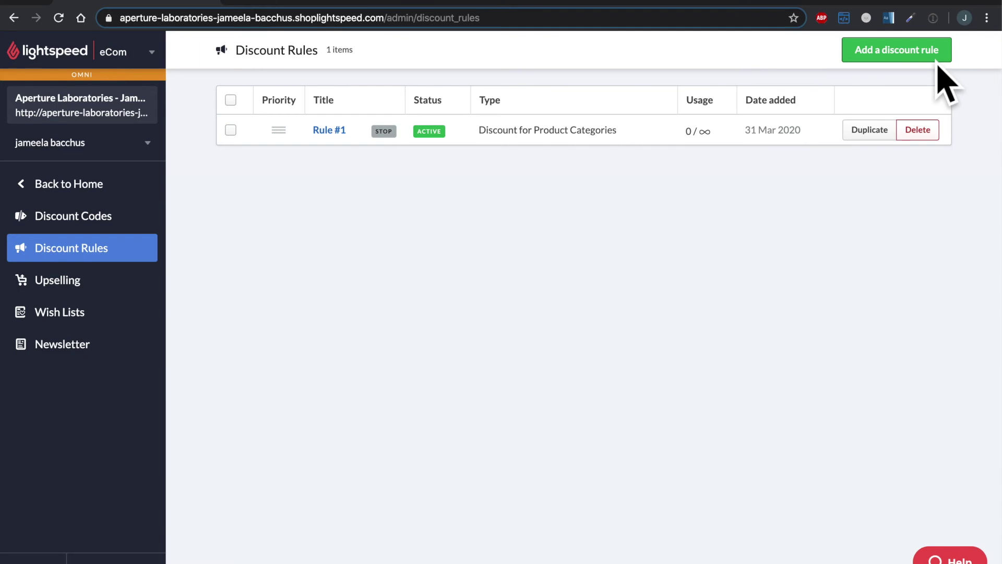
Create and save a discount rule titled 'Rule #2' of type On Orders over x EUR, Get Free Shipping.
left_click(934, 56)
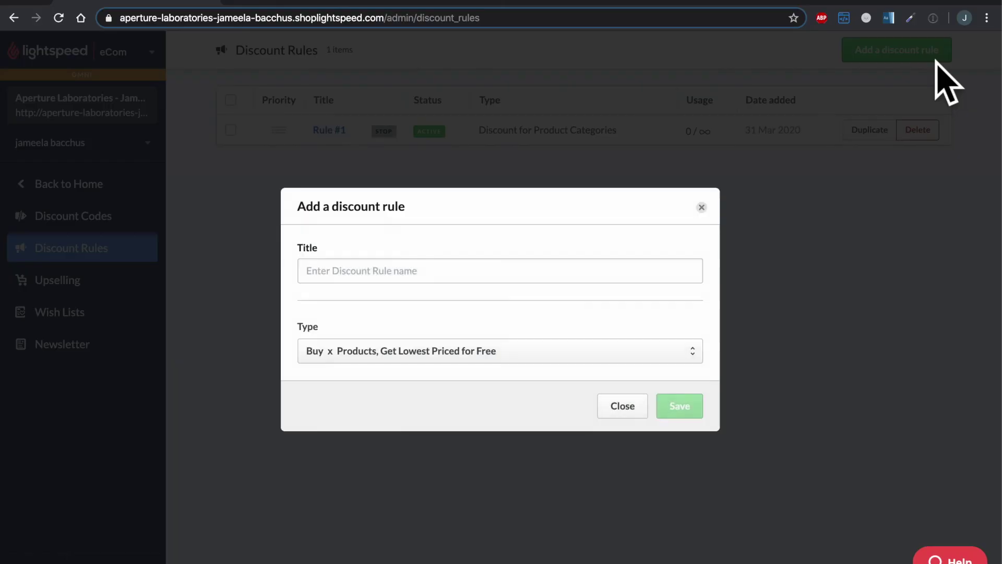
left_click(638, 278)
type("Rule #2")
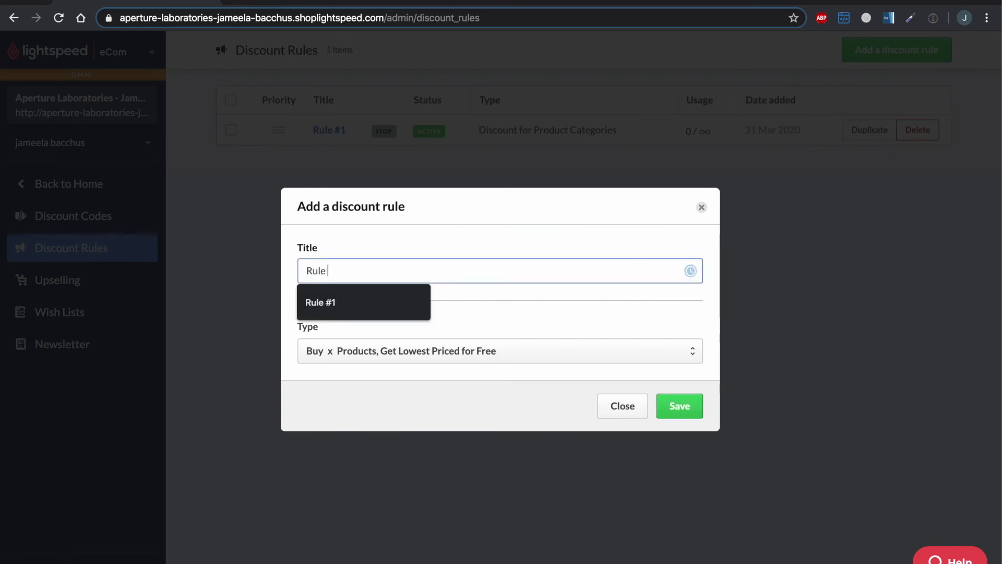
left_click(699, 359)
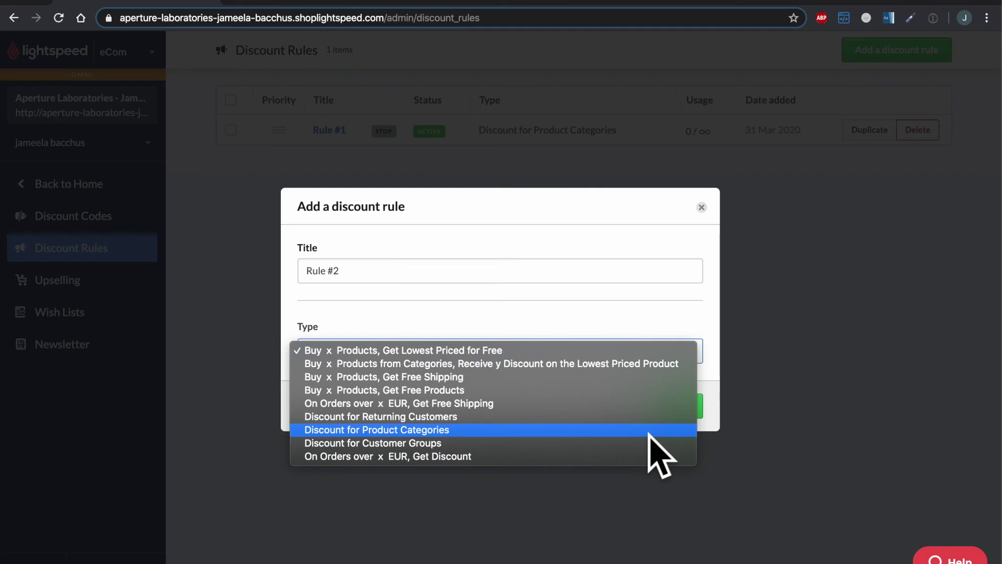
left_click(621, 412)
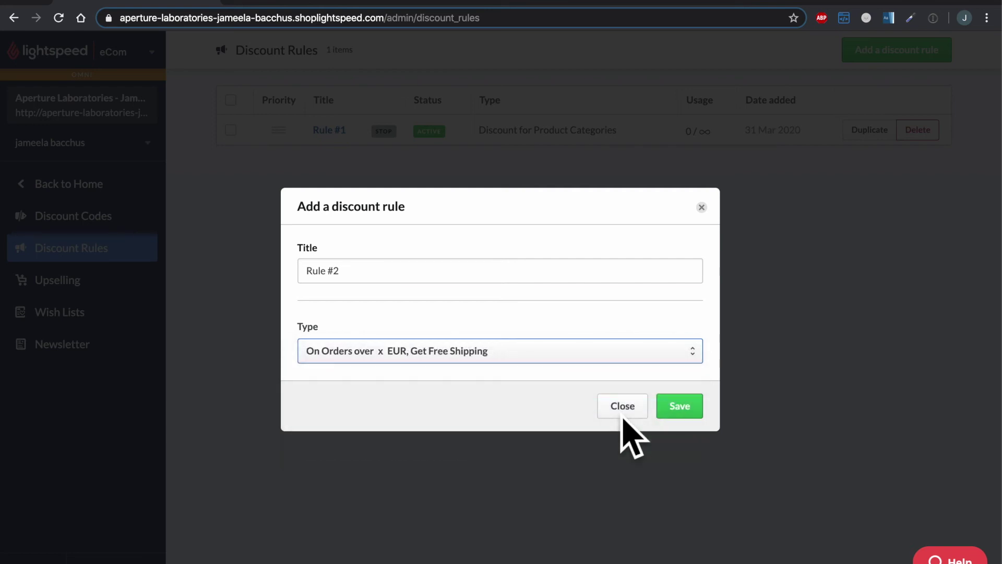
left_click(680, 406)
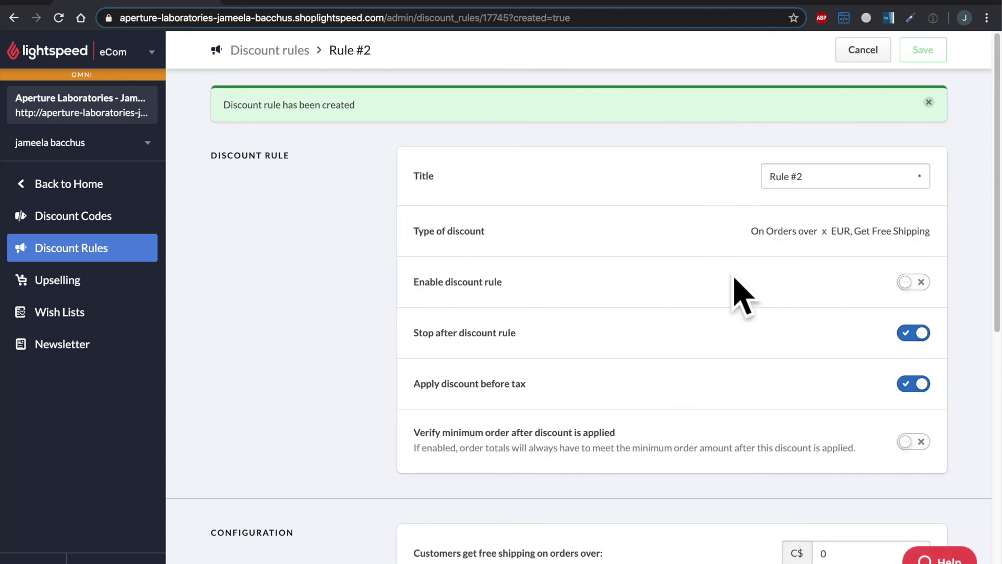
Turn on the Enable discount rule switch for Rule #2.
left_click(919, 285)
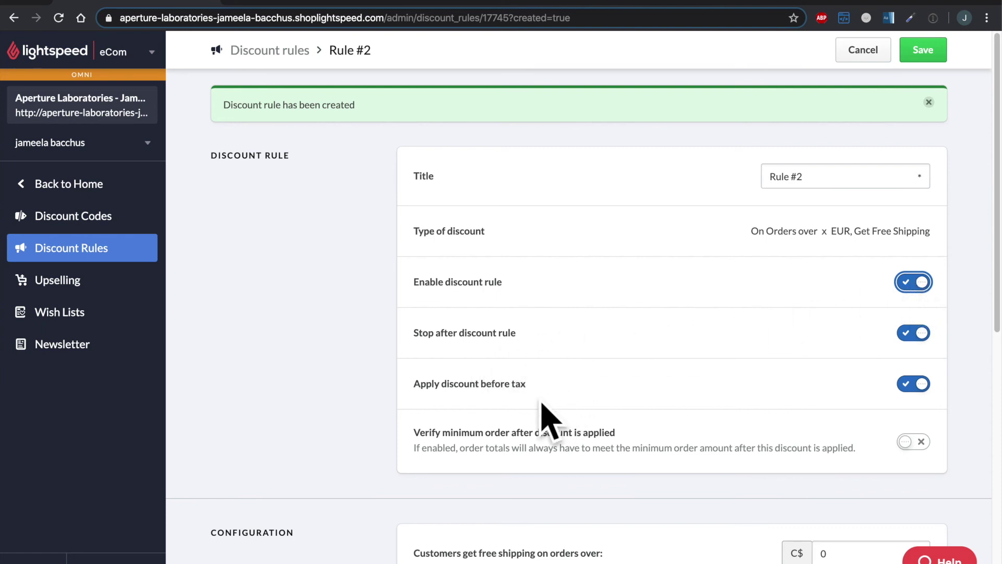
scroll(546, 417, "down", 3)
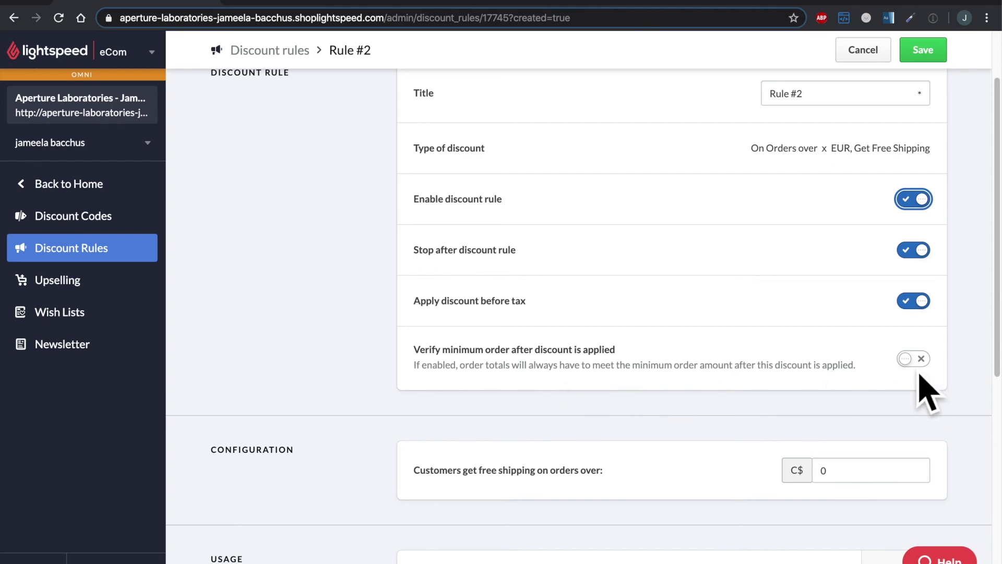
Set Rule #2's free-shipping minimum order amount to C$100.
scroll(731, 439, "down", 2)
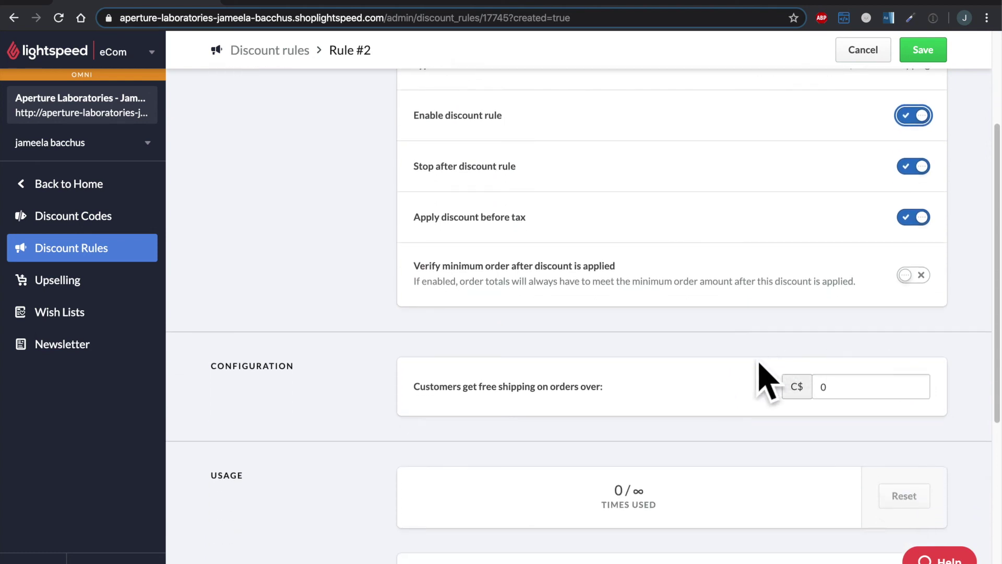
left_click(857, 403)
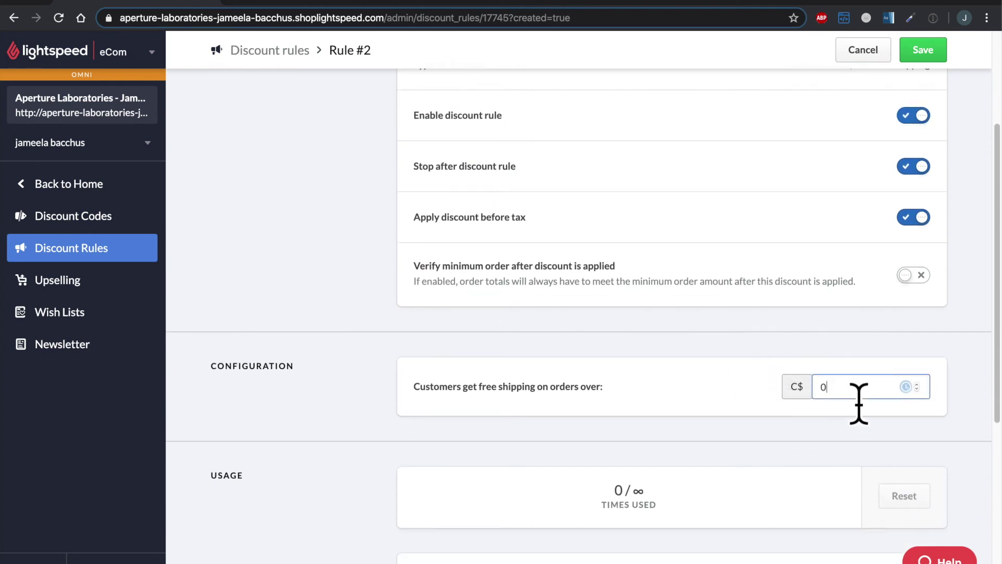
key("BackSpace")
type("100")
left_click(827, 452)
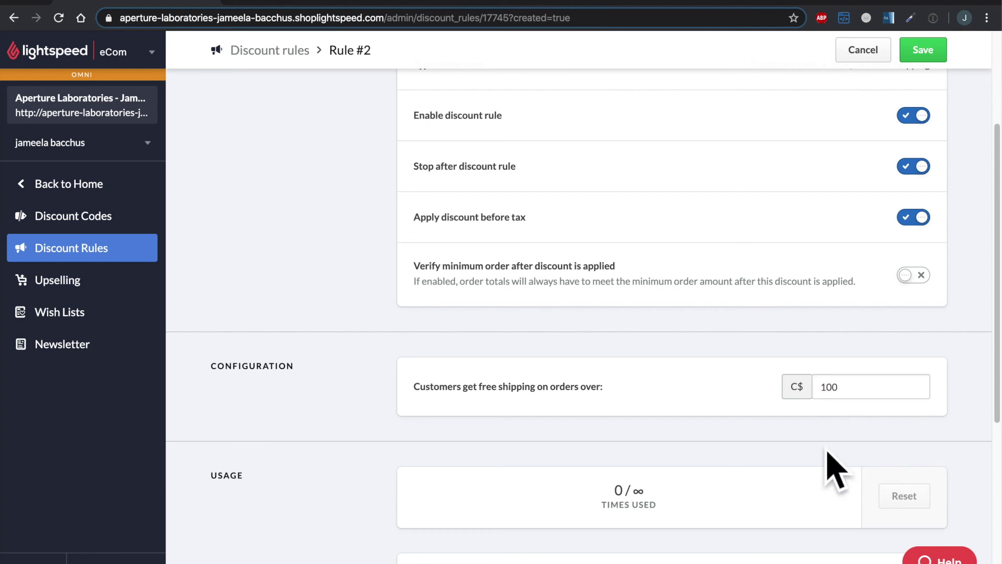
Toggle usage limits and the date period on and back off, leaving both disabled.
scroll(828, 452, "down", 3)
scroll(834, 469, "down", 1)
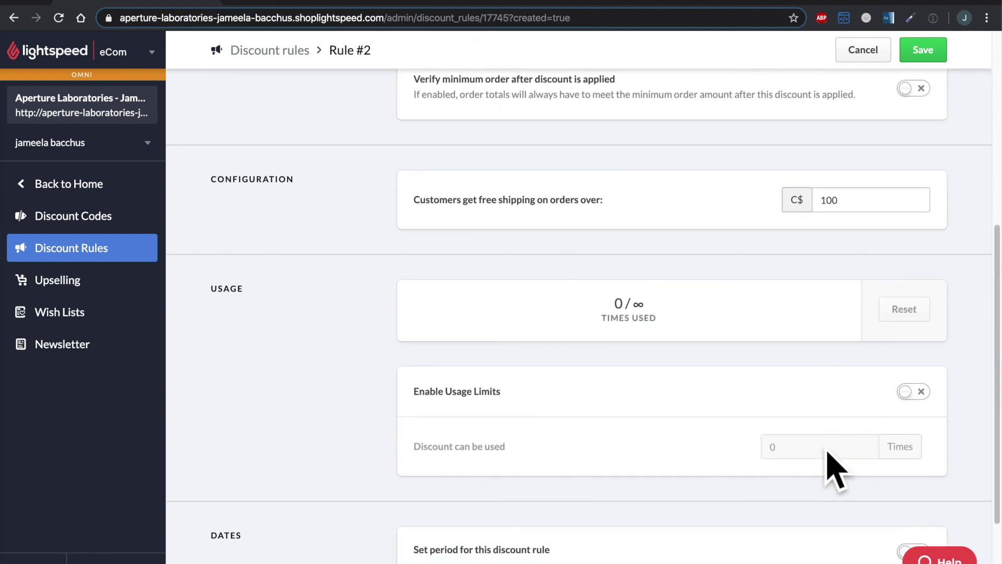
left_click(914, 394)
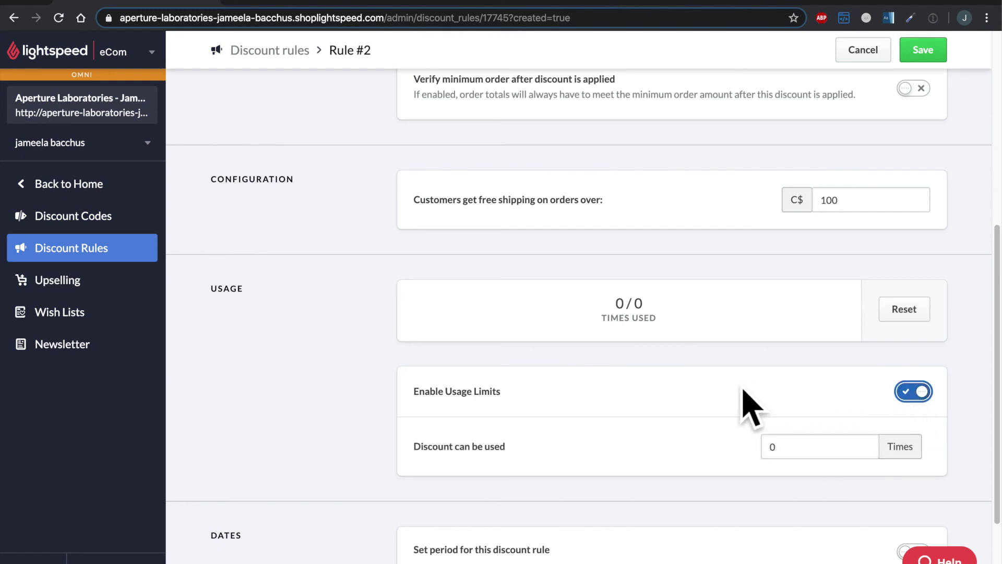
left_click(924, 399)
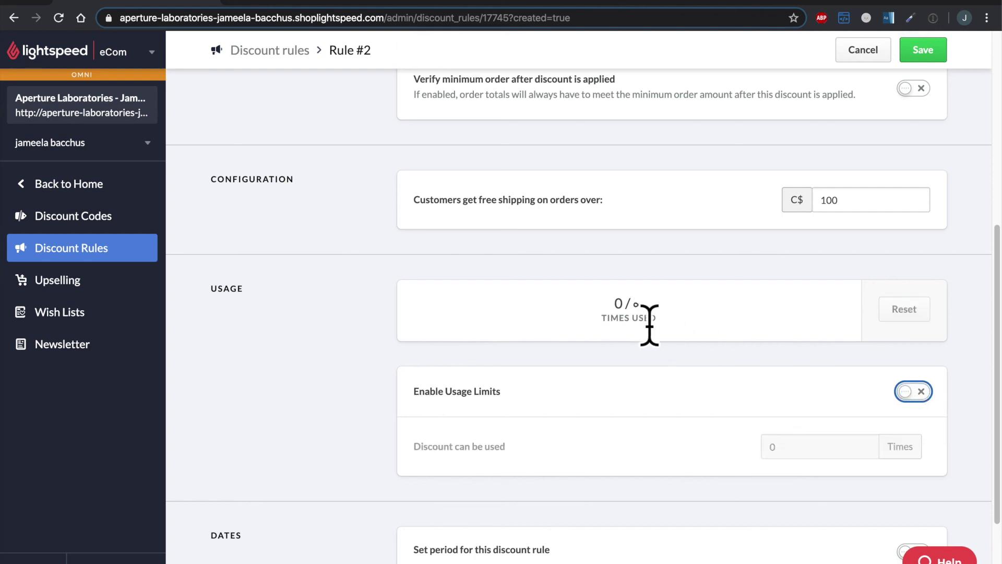
scroll(700, 410, "down", 2)
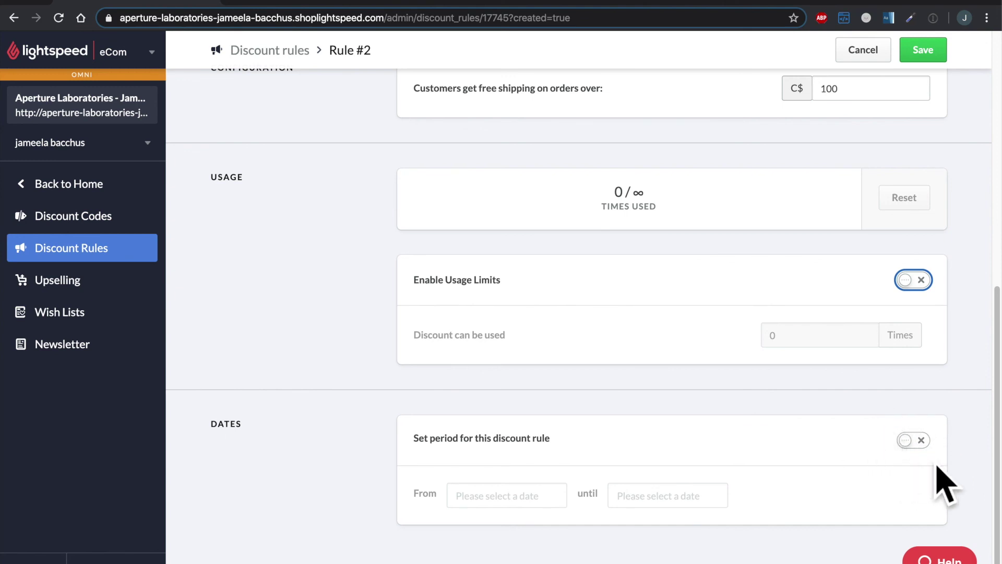
left_click(920, 447)
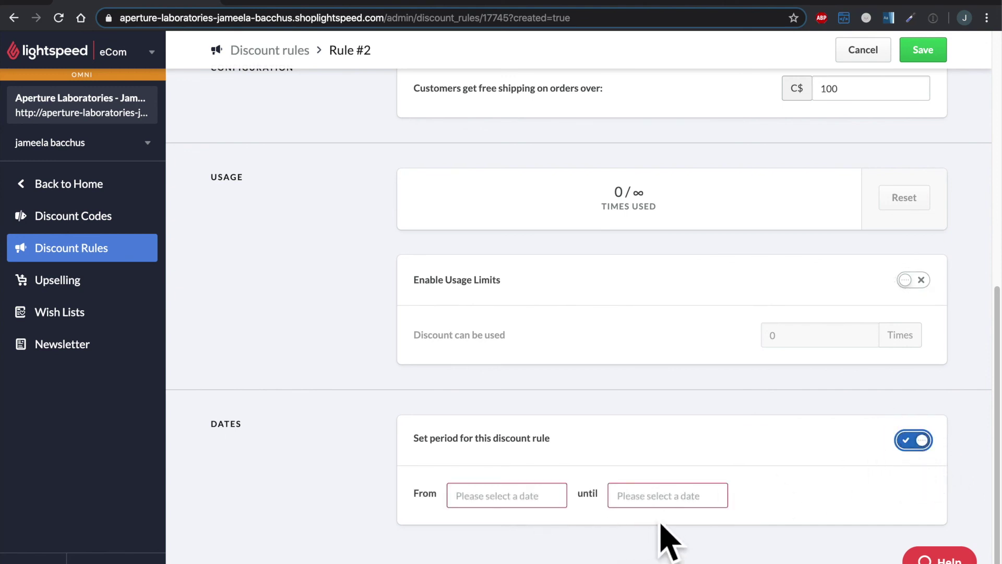
left_click(922, 447)
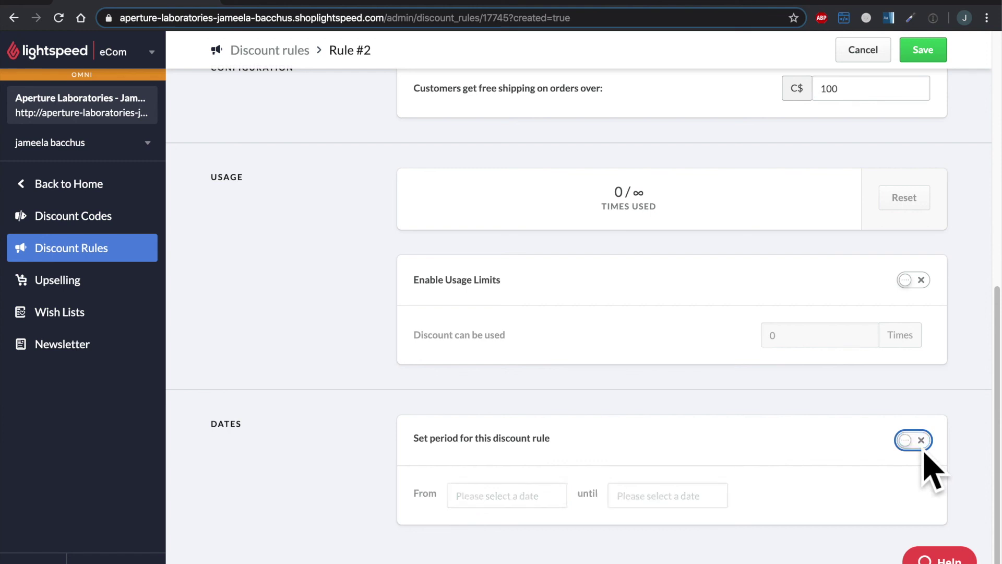
scroll(927, 464, "up", 10)
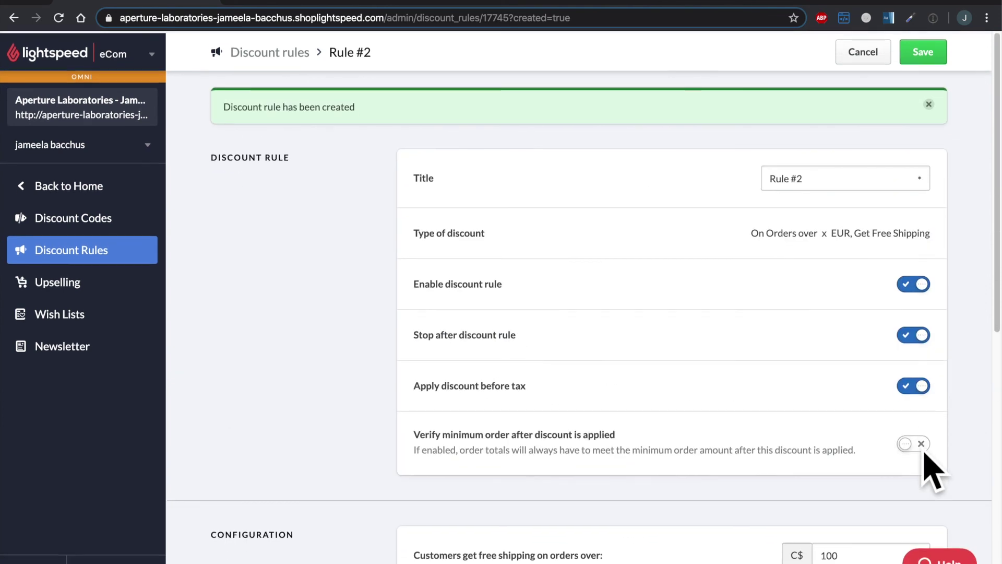
Save Rule #2 with its C$100 free-shipping threshold.
left_click(933, 52)
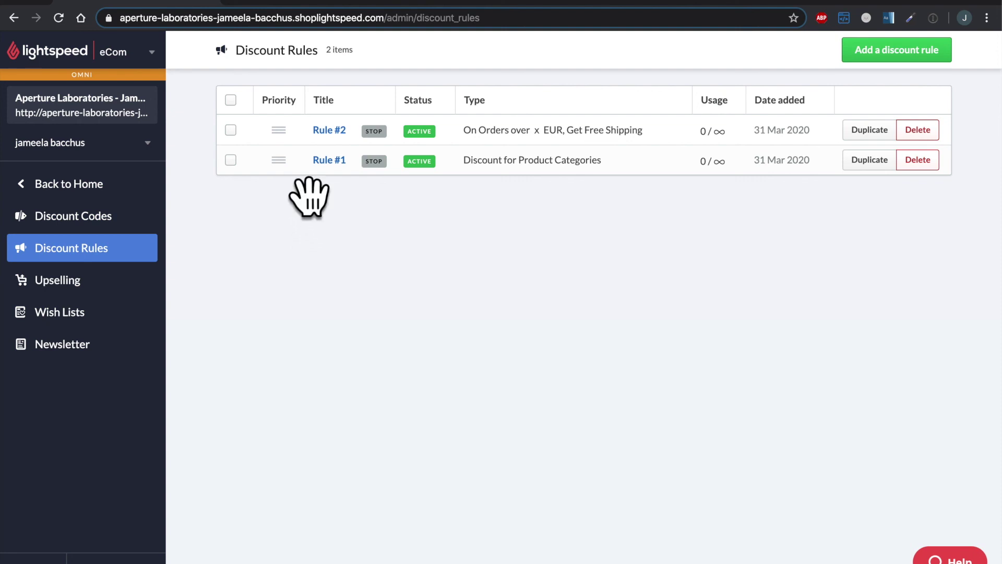
Move Rule #1 above Rule #2 in the Discount Rules priority order.
left_click_drag(309, 178, 311, 134)
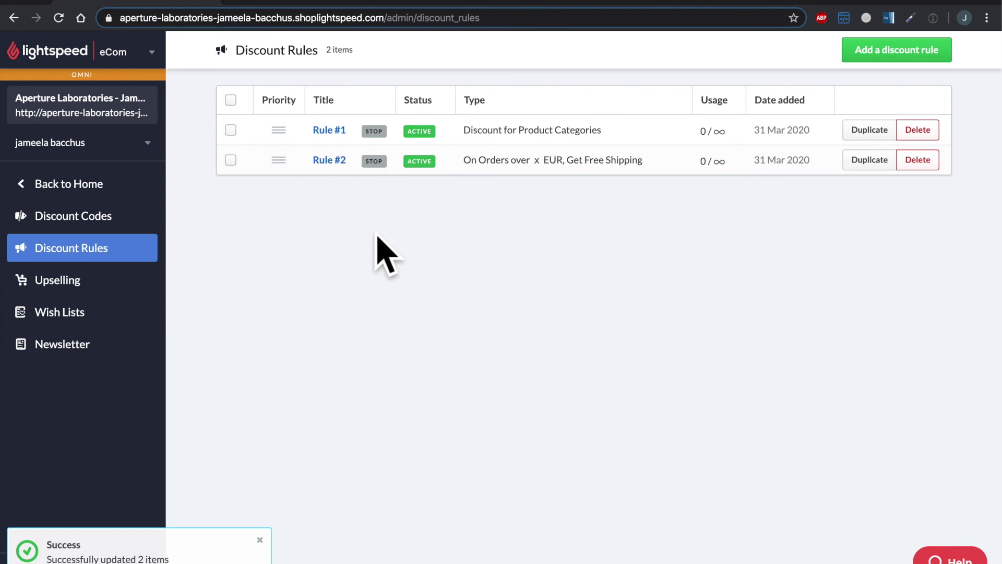
left_click_drag(334, 130, 391, 142)
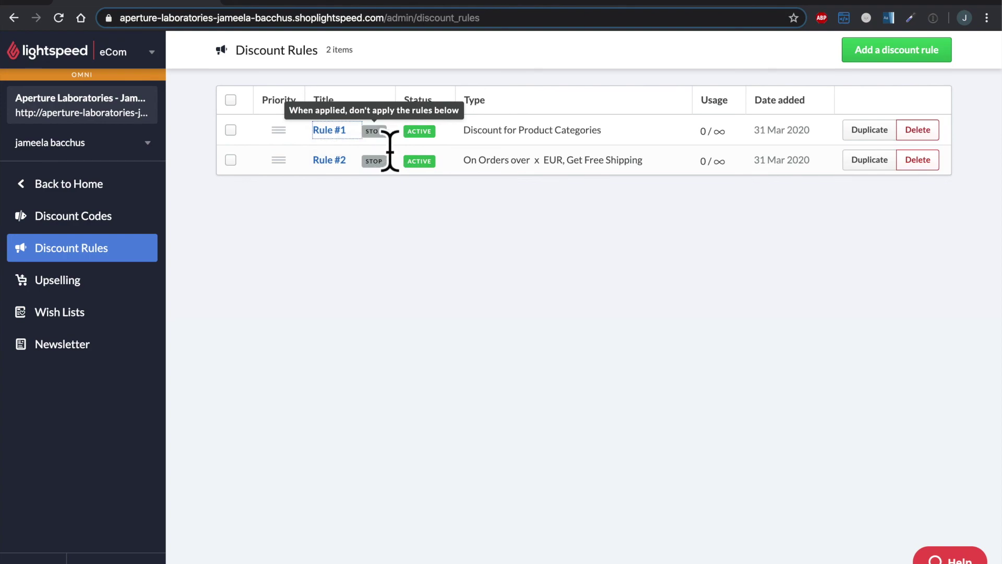